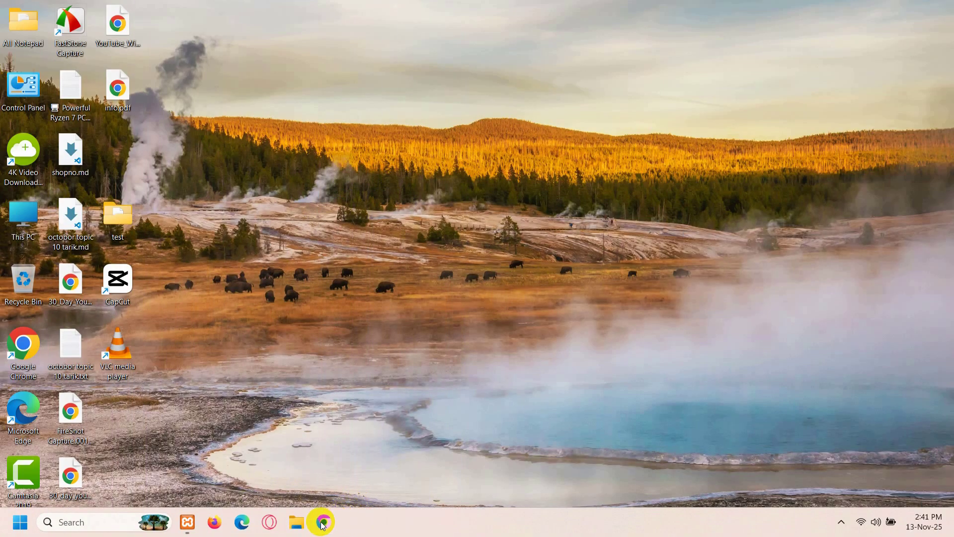
- Search 'gemini cli github' in Chrome and open the google-gemini/gemini-cli repository
left_click(322, 526)
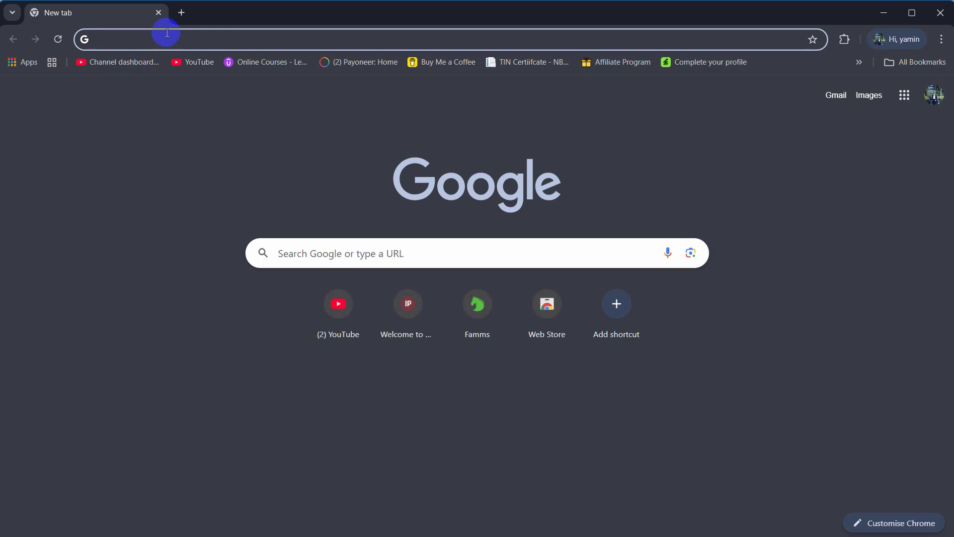
type("gemini ")
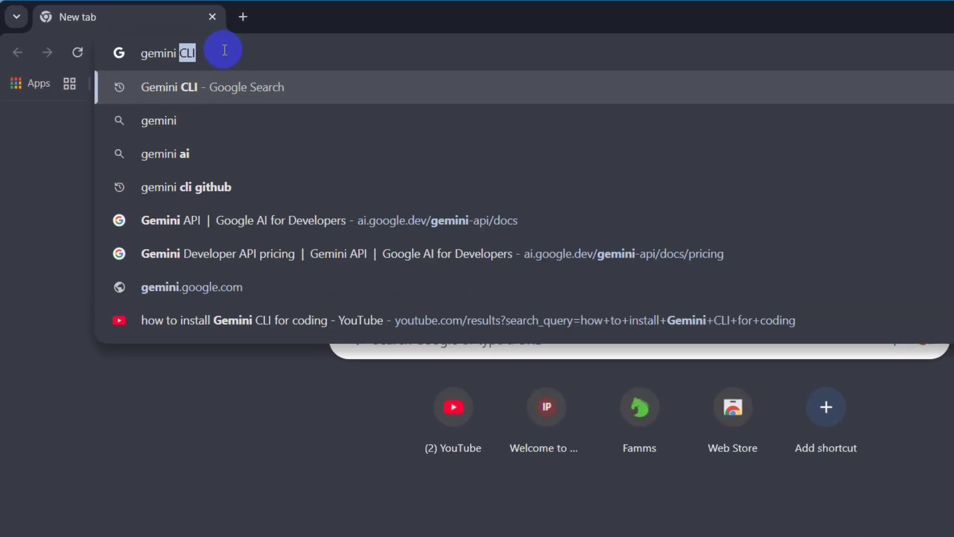
type("cli gith")
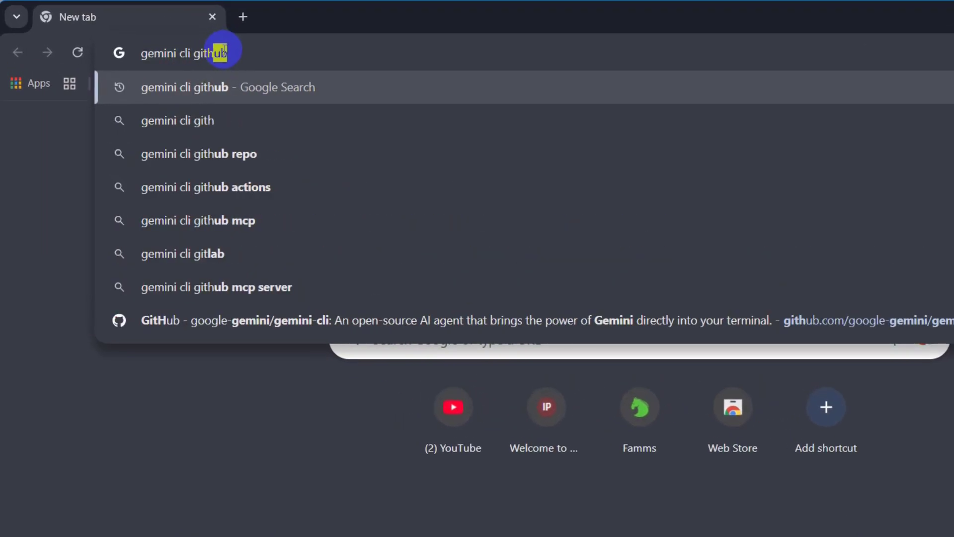
type("ub")
key("Return")
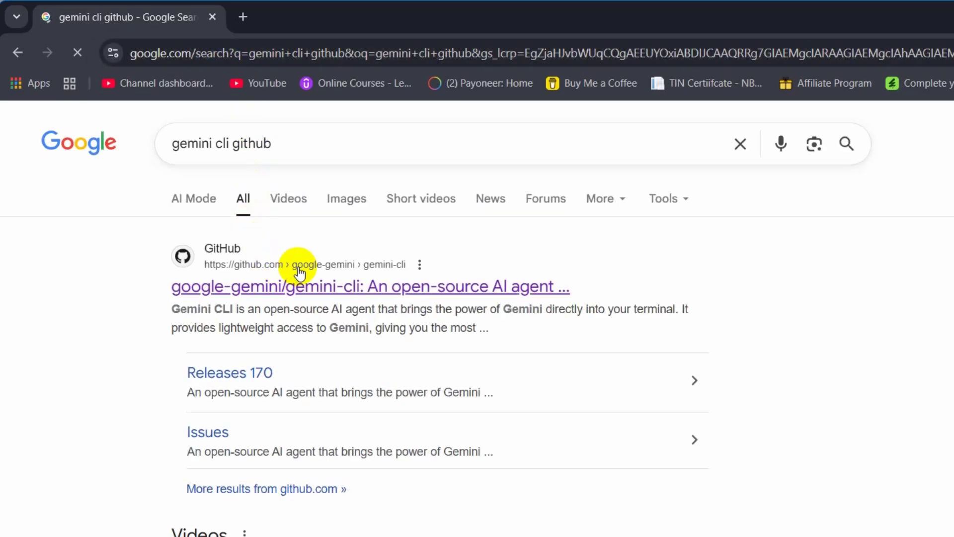
left_click(362, 286)
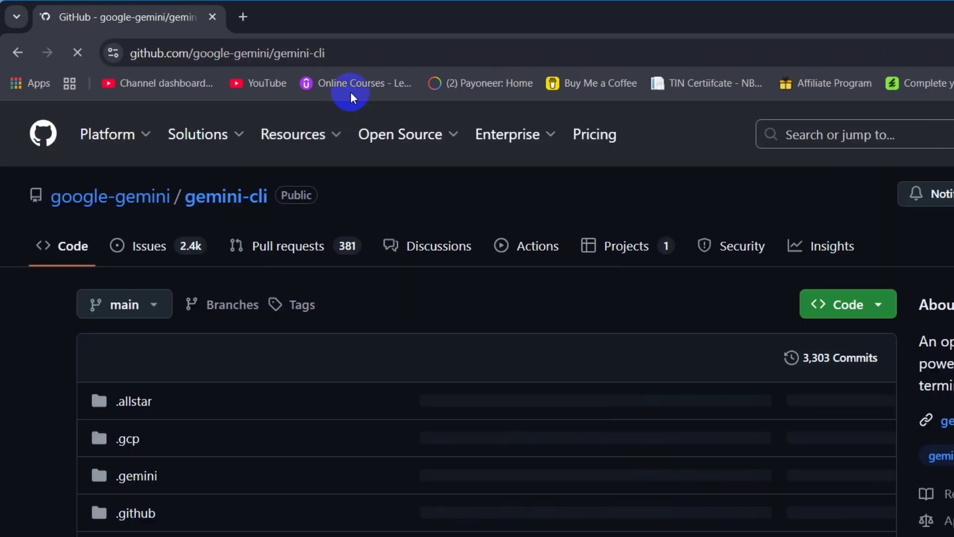
left_click(343, 53)
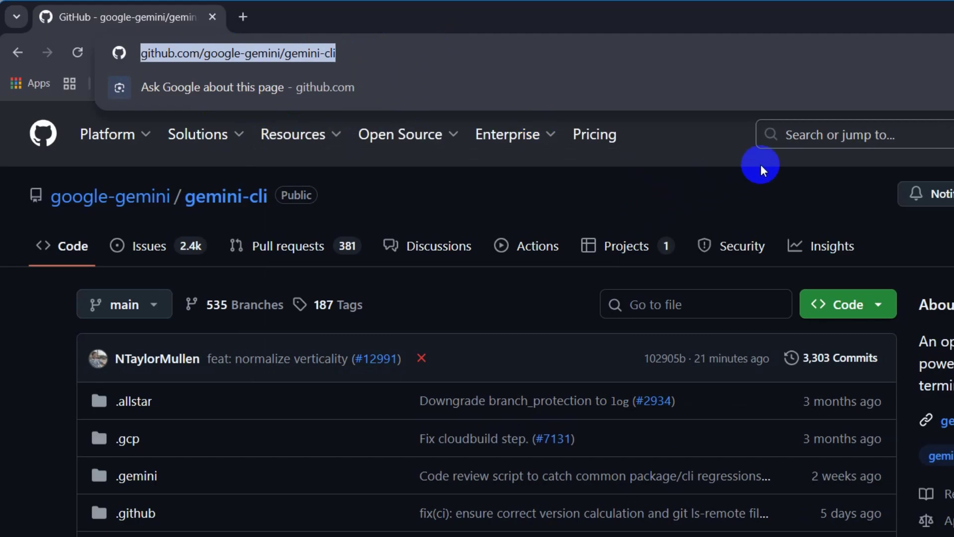
left_click(743, 184)
- Scroll the README to Quick Install and highlight the global npm install heading and command
scroll(728, 189, "down", 9)
scroll(597, 227, "down", 20)
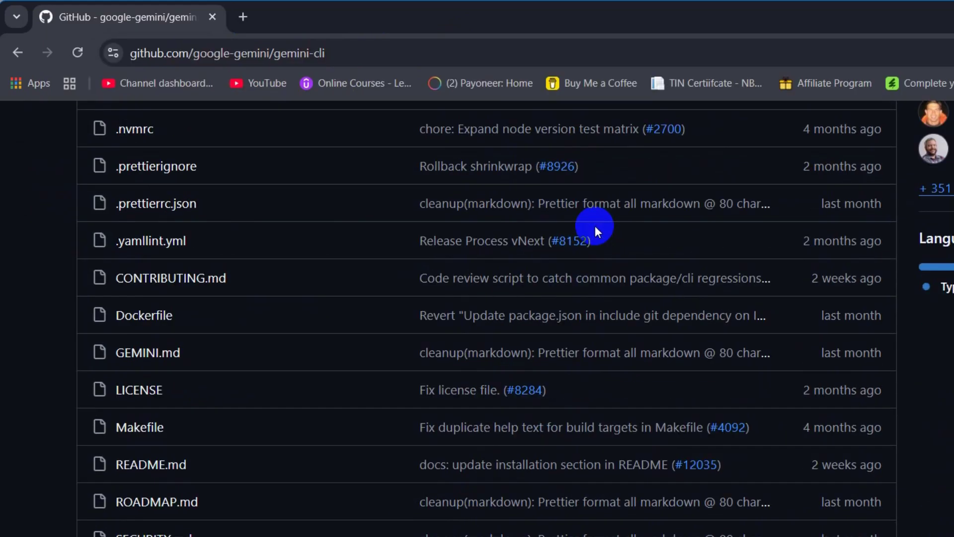
scroll(596, 229, "down", 11)
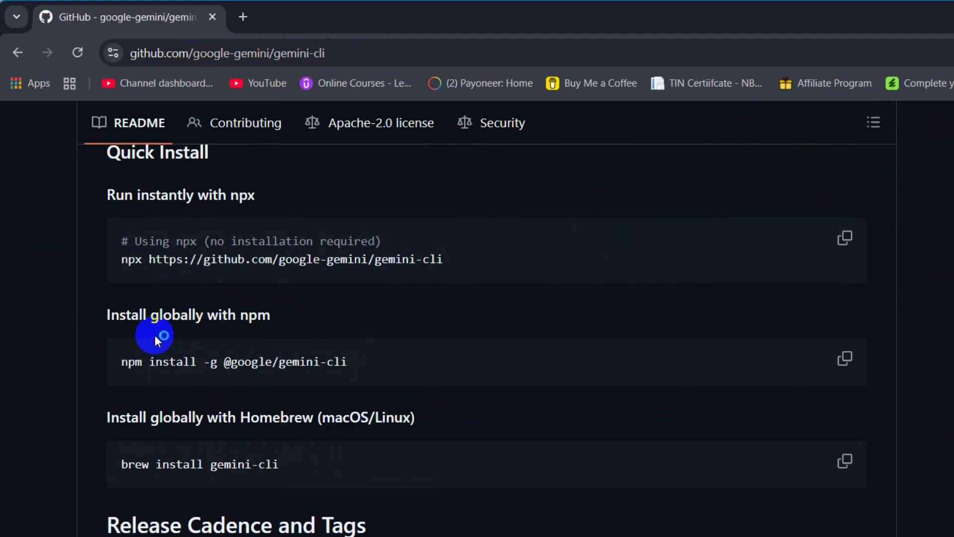
left_click_drag(108, 316, 284, 309)
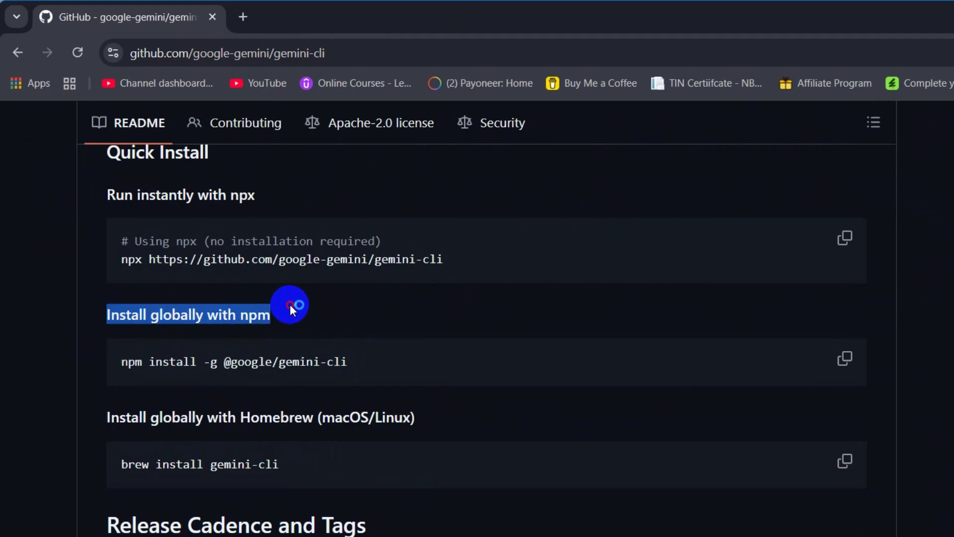
left_click(403, 367)
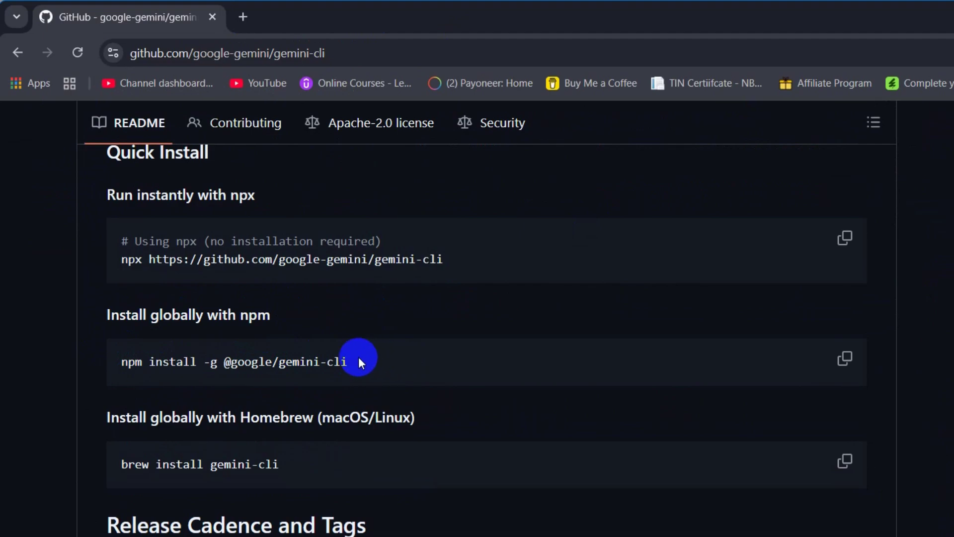
scroll(356, 351, "down", 1)
left_click_drag(366, 303, 106, 326)
left_click(379, 306)
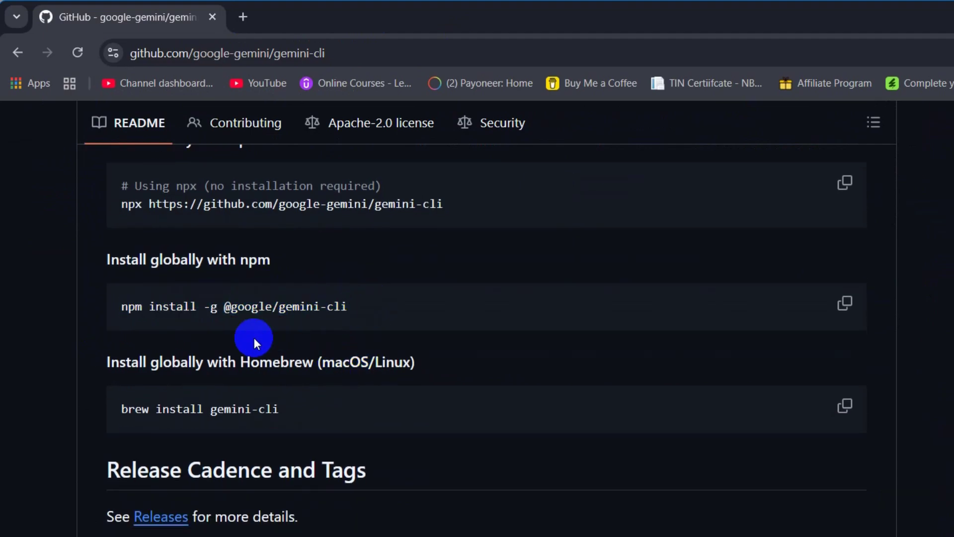
left_click_drag(111, 362, 426, 354)
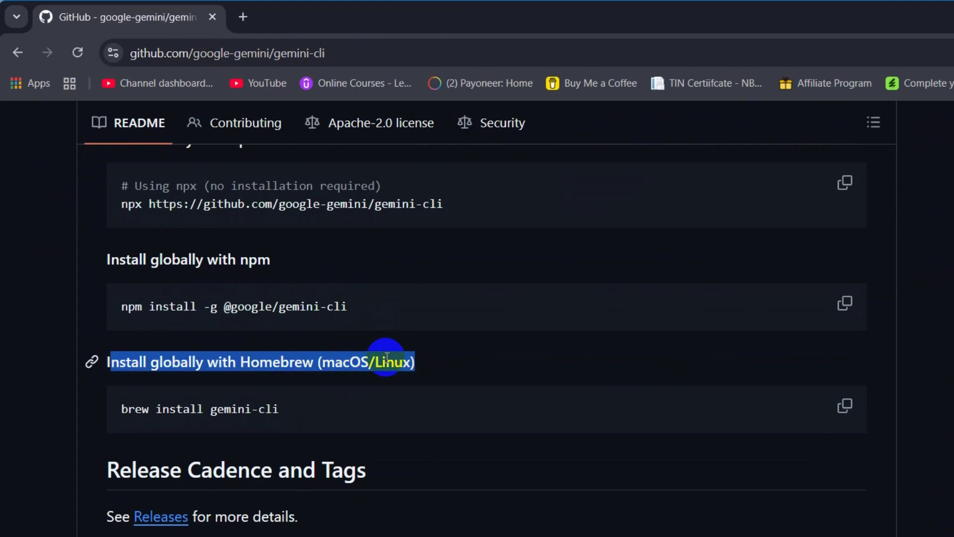
left_click_drag(294, 416, 100, 418)
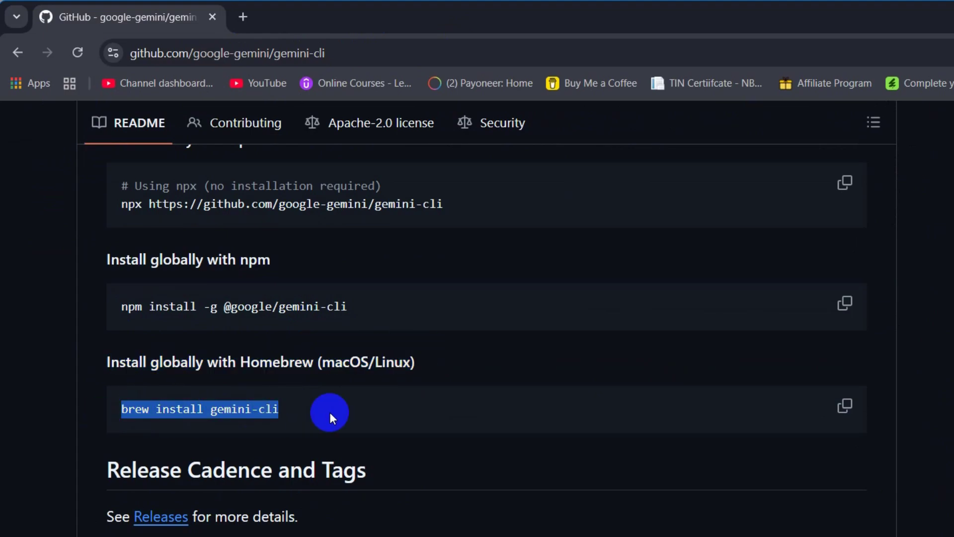
left_click(344, 402)
left_click_drag(434, 304, 109, 305)
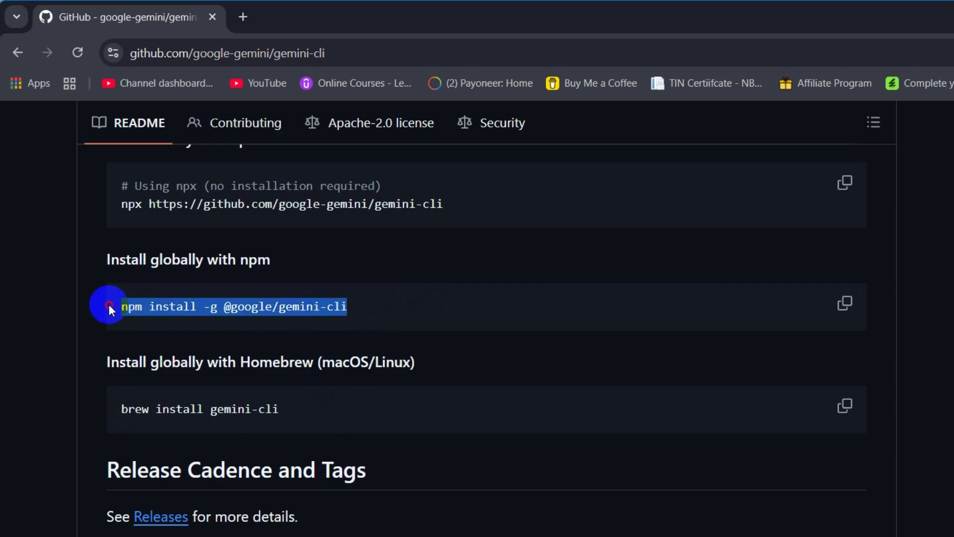
left_click(380, 308)
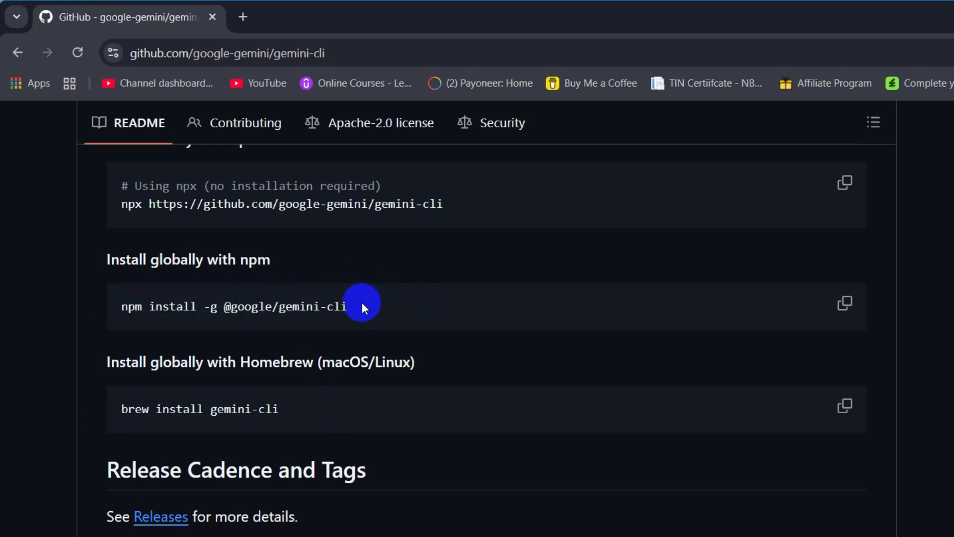
- Search Google for 'node js' in a new tab and open the official Node.js website
left_click(244, 17)
type("no")
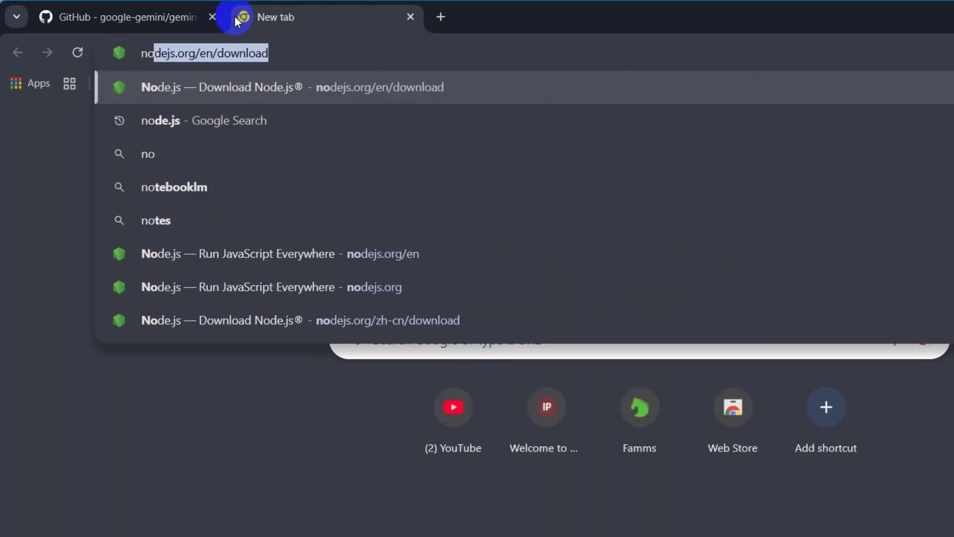
type("de js")
key("Return")
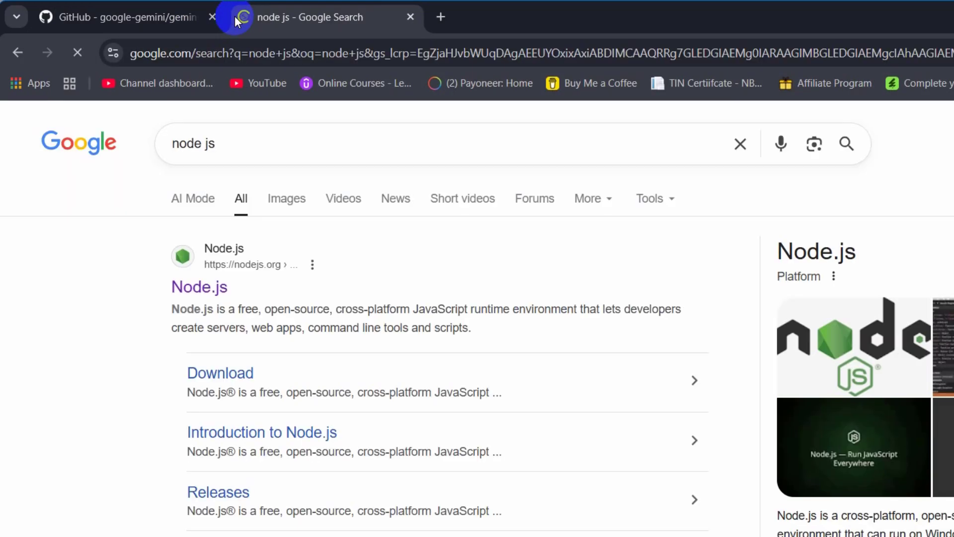
left_click(217, 287)
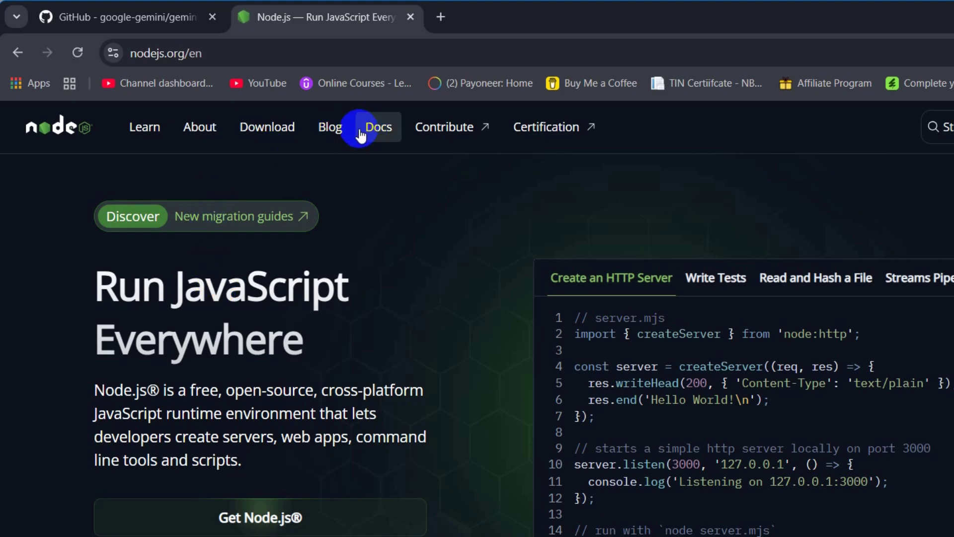
- Check the Windows installer on the Node.js download page, close the tab and select the npm command
left_click(267, 132)
scroll(416, 228, "down", 8)
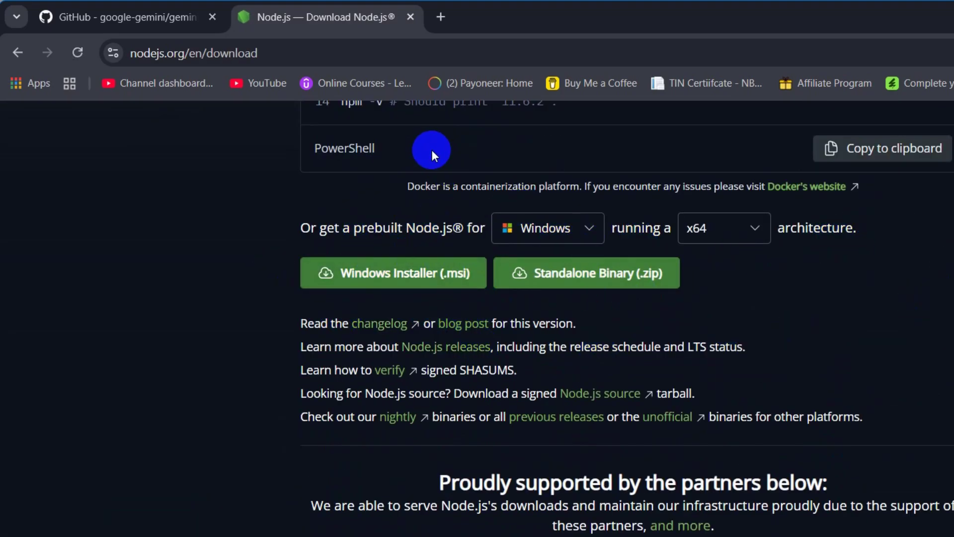
left_click(410, 17)
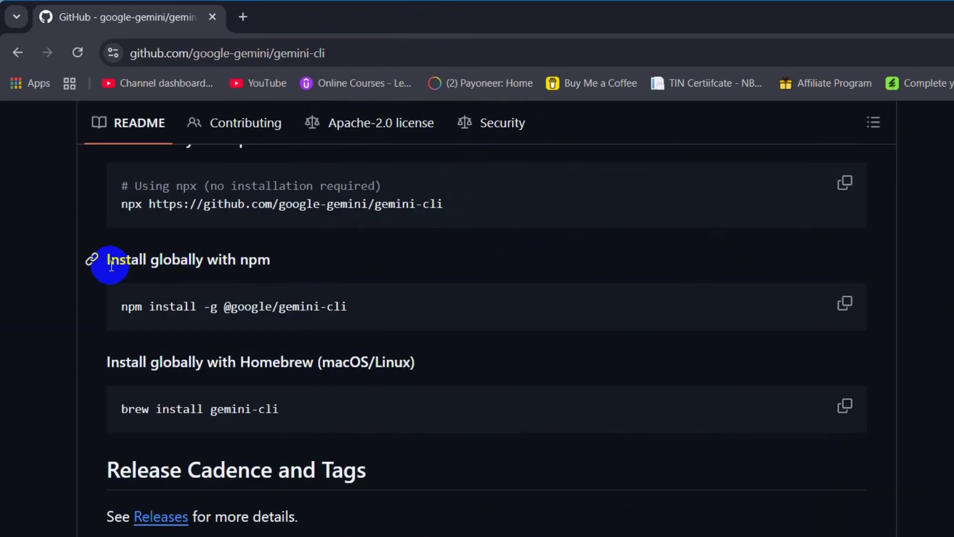
left_click_drag(363, 306, 99, 309)
key("ctrl+c")
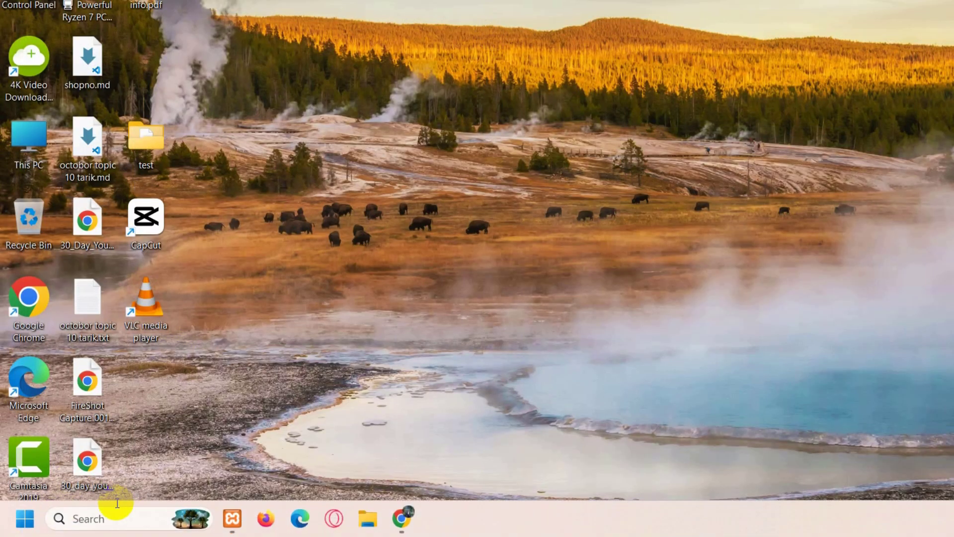
left_click(111, 518)
type("cmd")
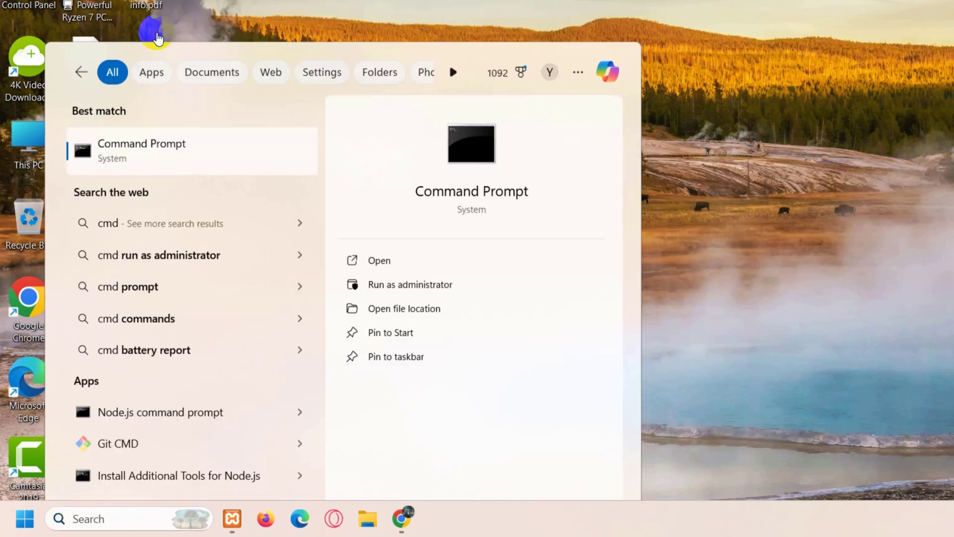
left_click(158, 37)
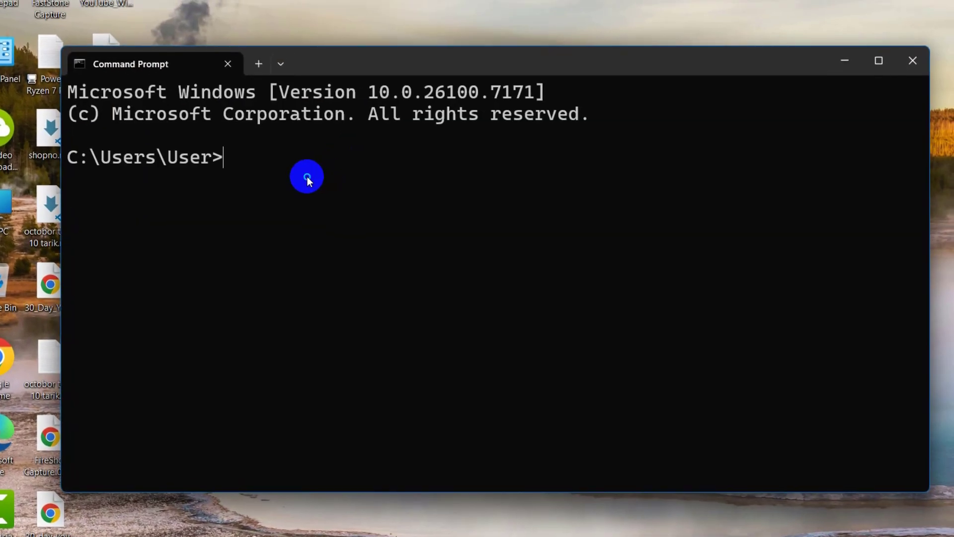
key("ctrl+v")
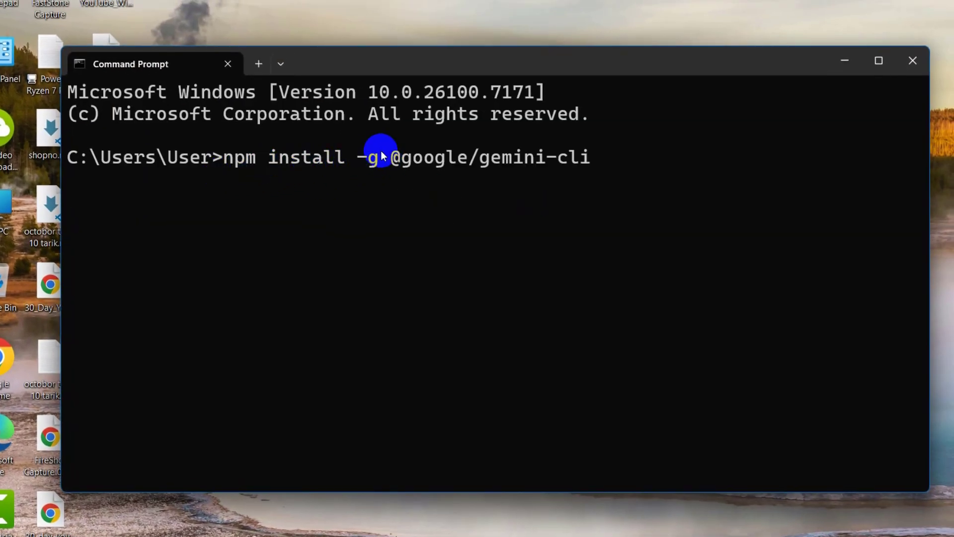
- Confirm the install added 561 packages, then start typing gemini at the prompt
left_click_drag(391, 158, 632, 165)
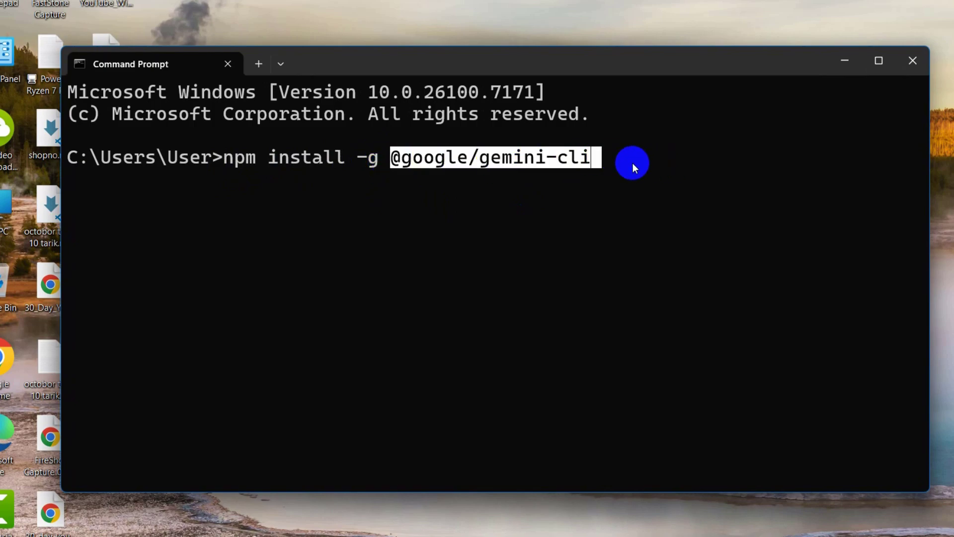
right_click(618, 165)
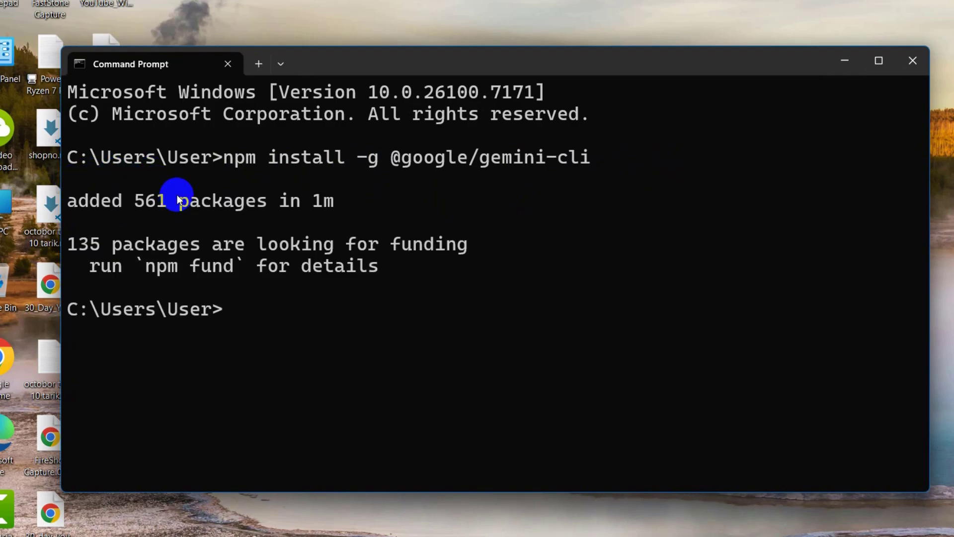
left_click_drag(75, 203, 343, 208)
left_click(431, 221)
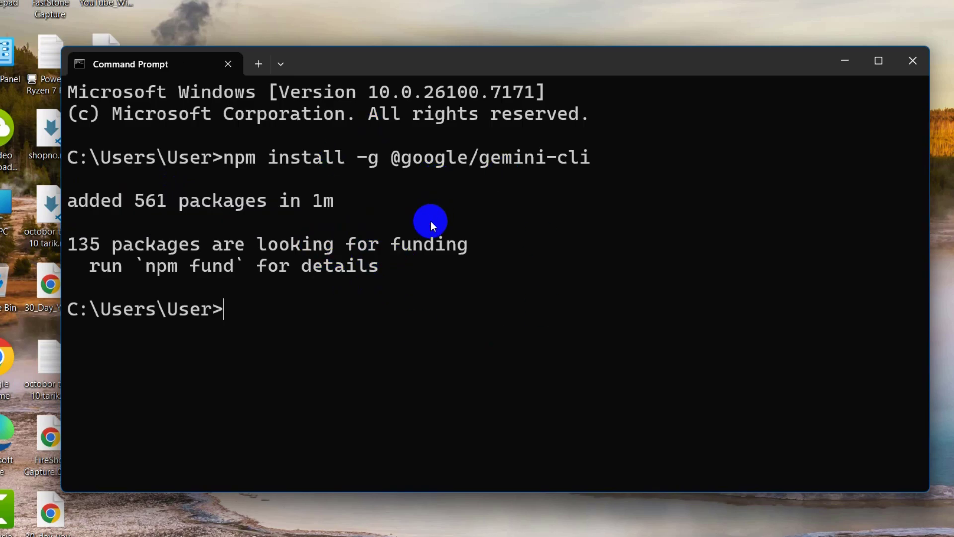
type("gemini")
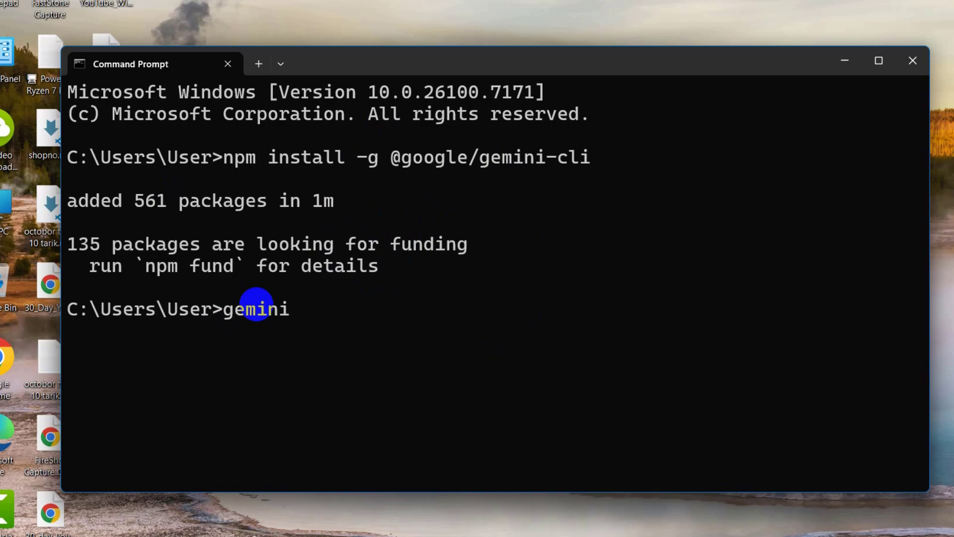
- Launch gemini, scroll through its Get started screen and confirm option 1 'Login with Google'
key("Return")
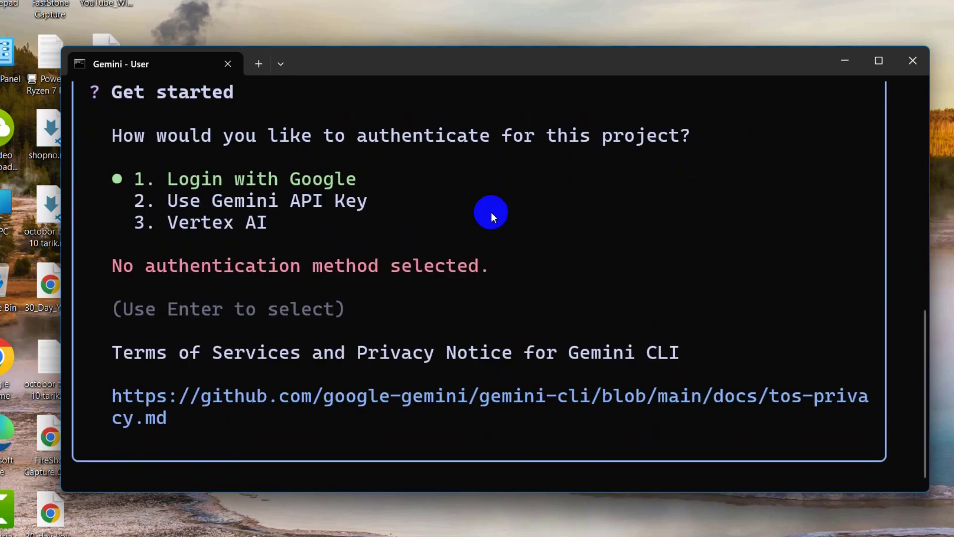
scroll(260, 194, "up", 8)
scroll(255, 190, "down", 2)
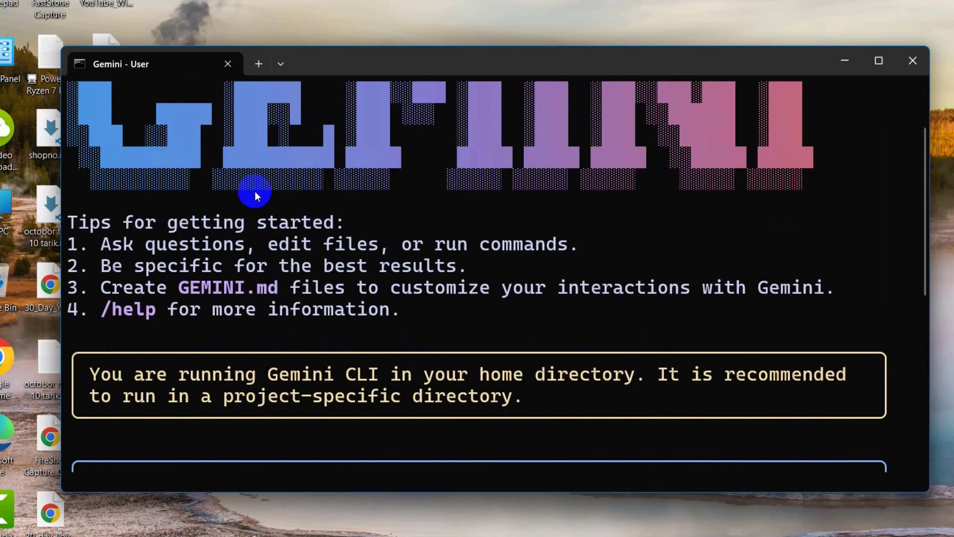
scroll(235, 192, "up", 2)
scroll(295, 199, "down", 3)
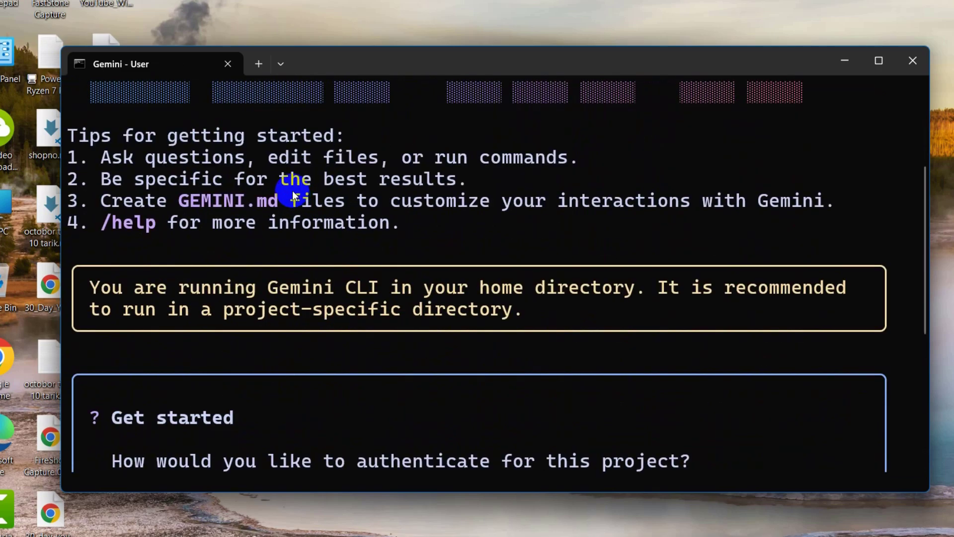
scroll(284, 191, "down", 5)
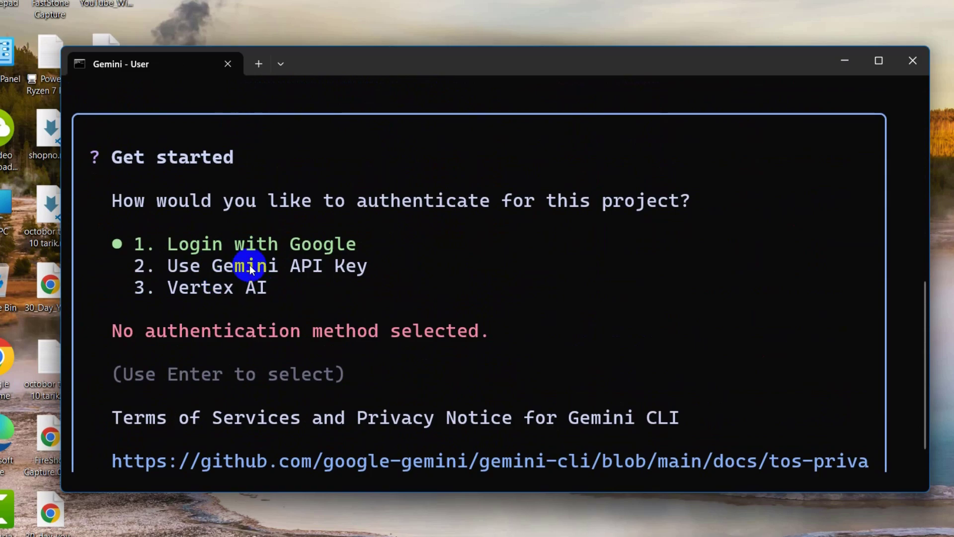
scroll(251, 269, "down", 2)
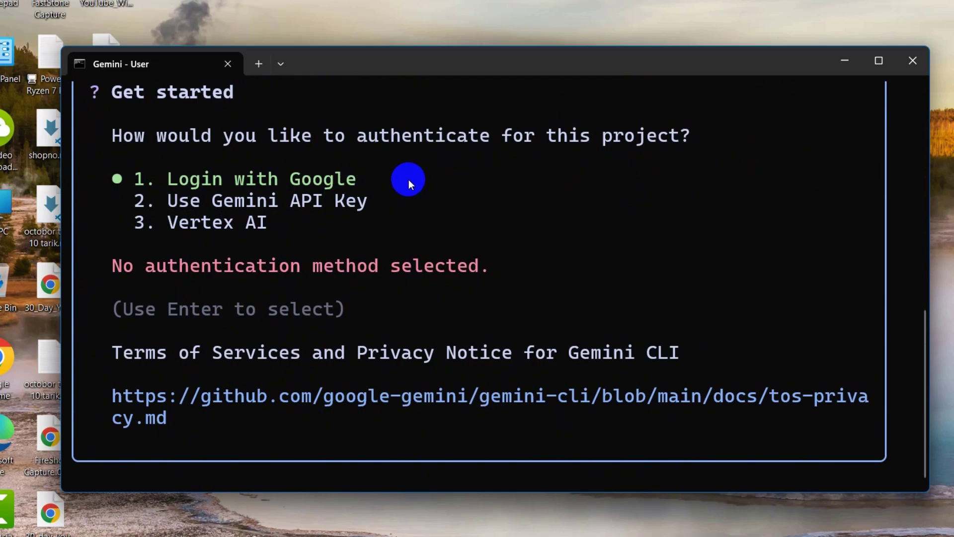
key("Return")
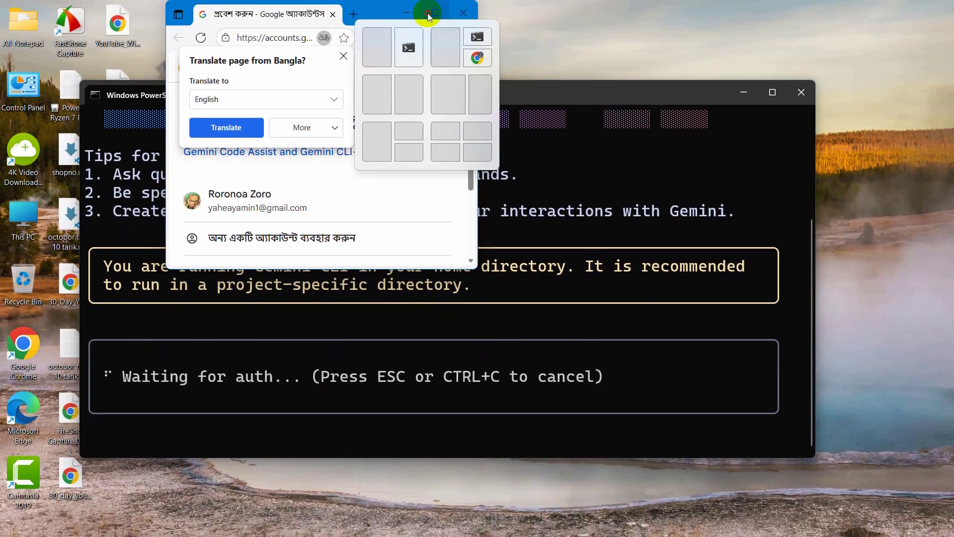
- Maximize the sign-in page, choose the Google account and sign in, then minimize the browser after 'Authentication successful'
left_click(459, 0)
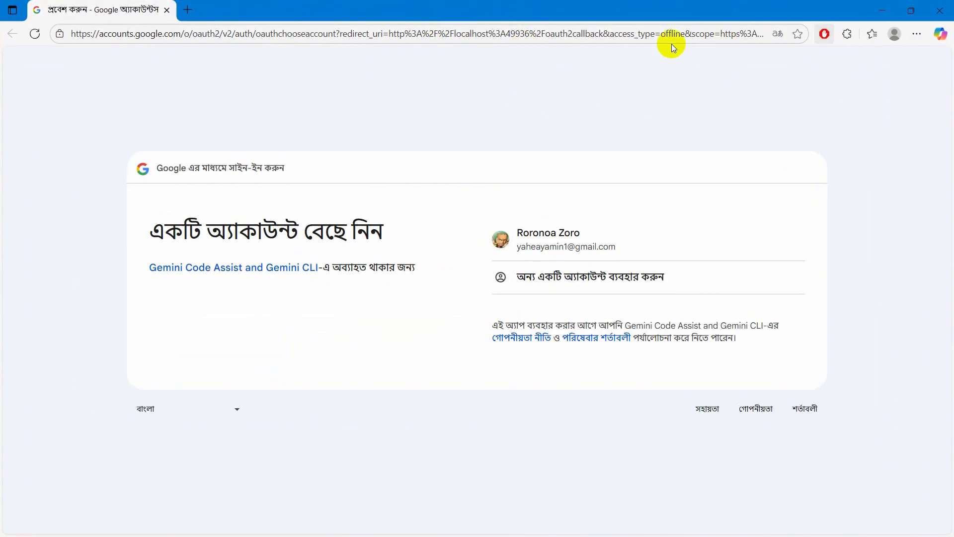
left_click(617, 231)
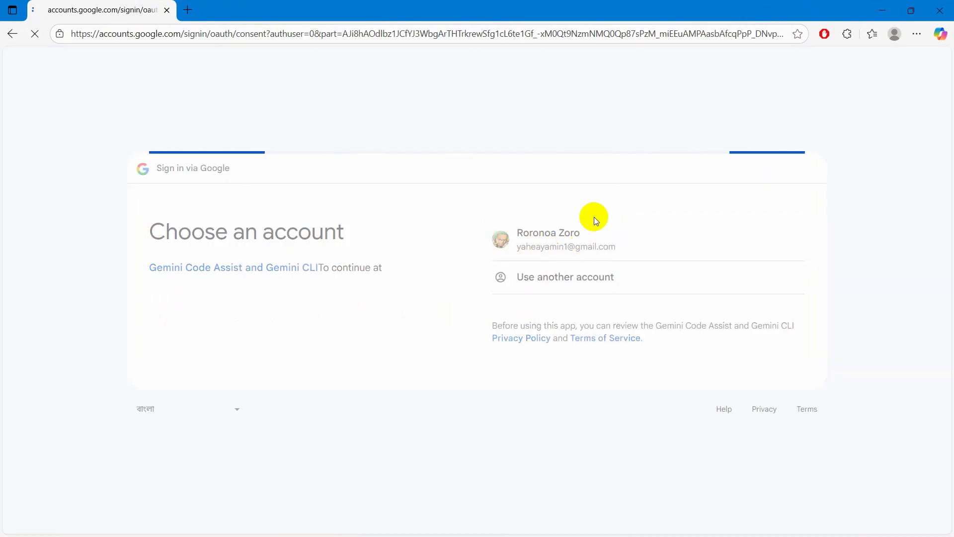
left_click(723, 359)
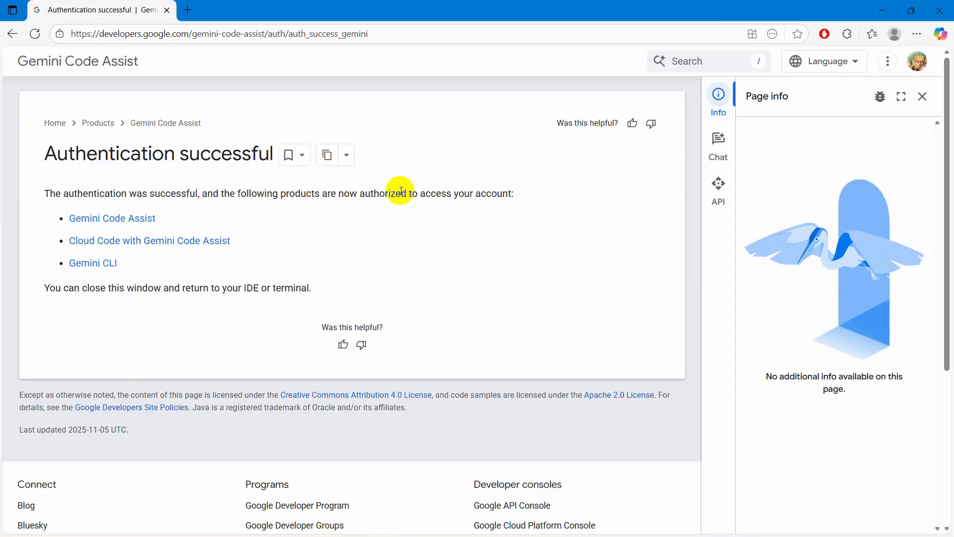
left_click_drag(55, 154, 255, 172)
left_click(518, 111)
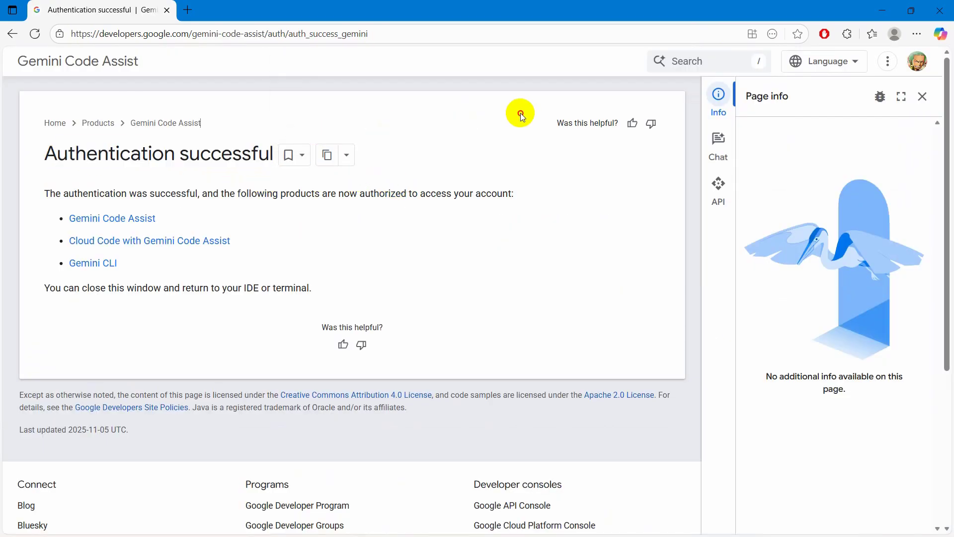
left_click(882, 11)
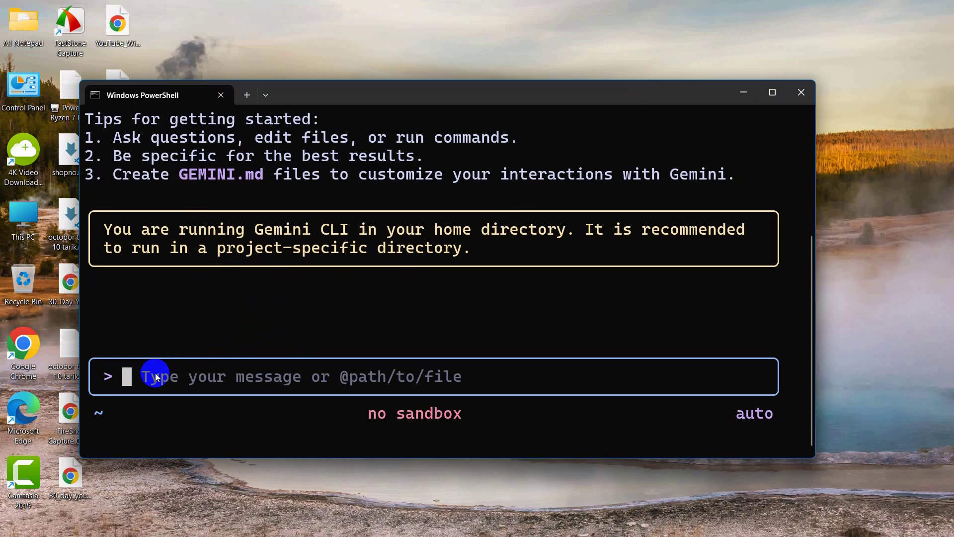
- Close PowerShell and browse File Explorer to C:\xampp\htdocs\ecom-ai
left_click(799, 93)
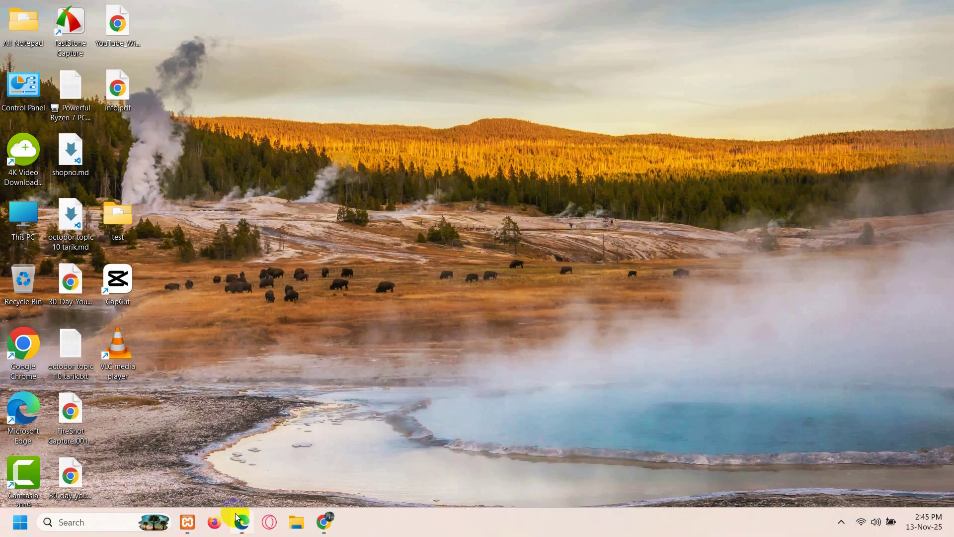
left_click(296, 526)
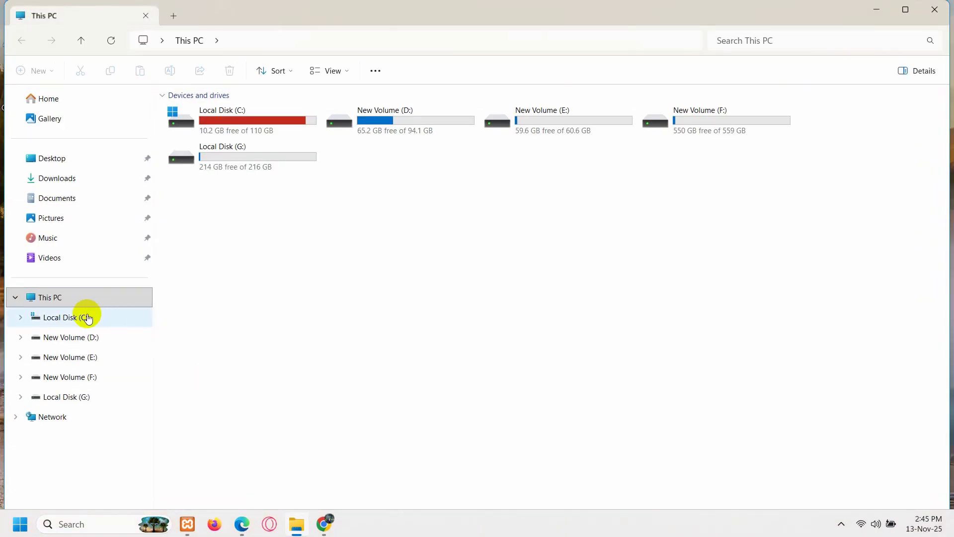
left_click(80, 317)
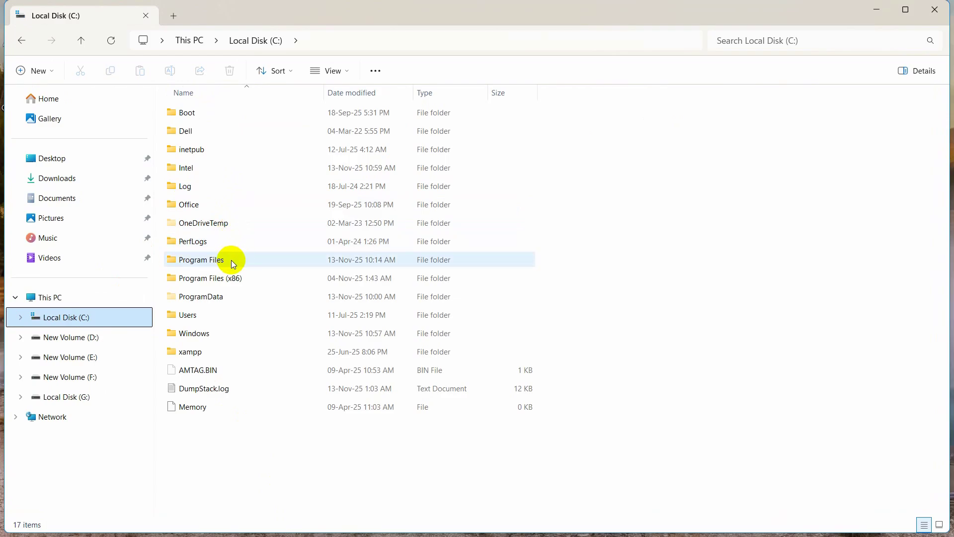
double_click(227, 349)
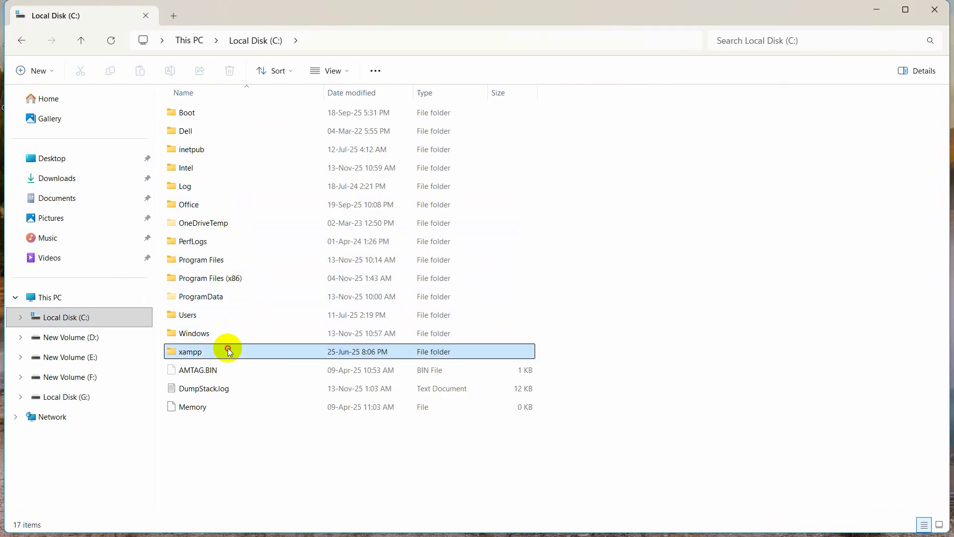
double_click(228, 210)
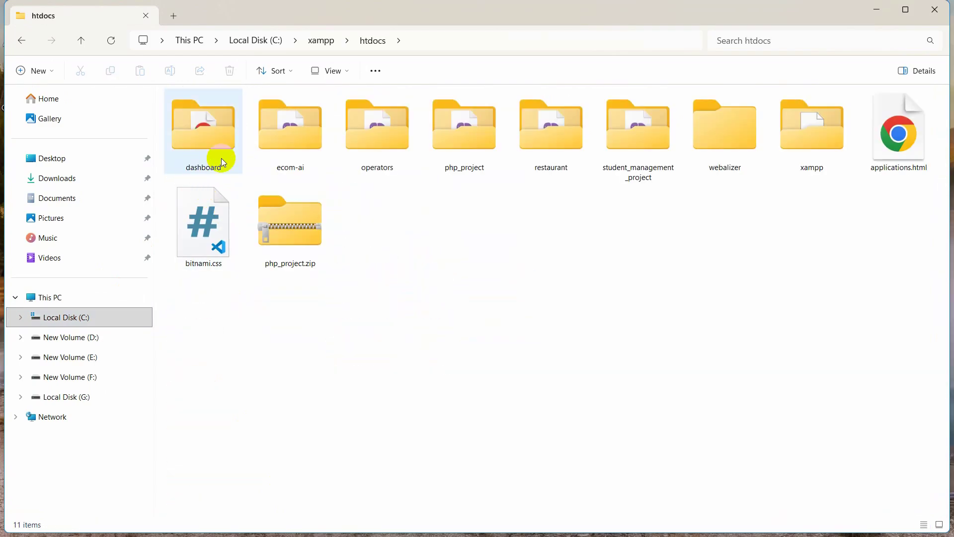
double_click(294, 136)
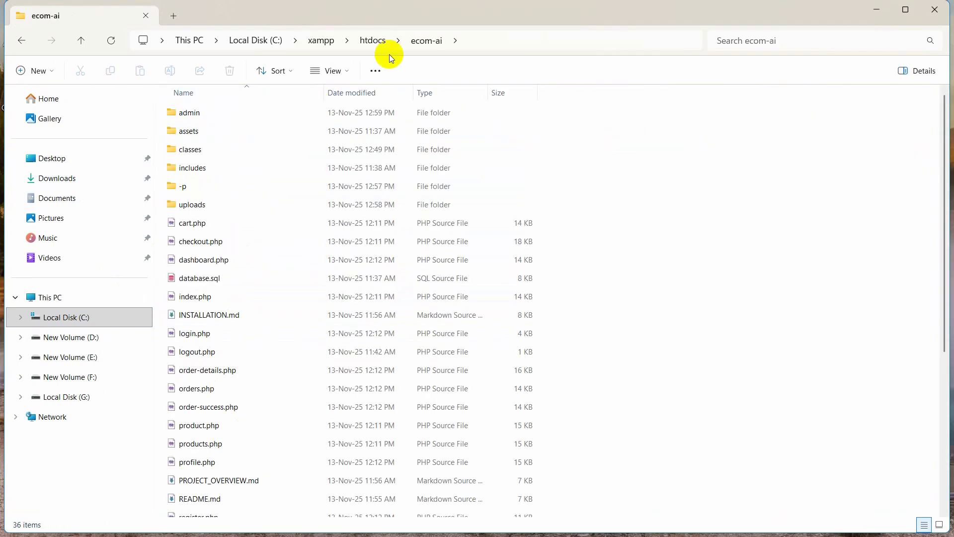
- Launch Command Prompt by typing cmd in the address bar, adjust text size, and type gemini
left_click(475, 37)
type("cmd")
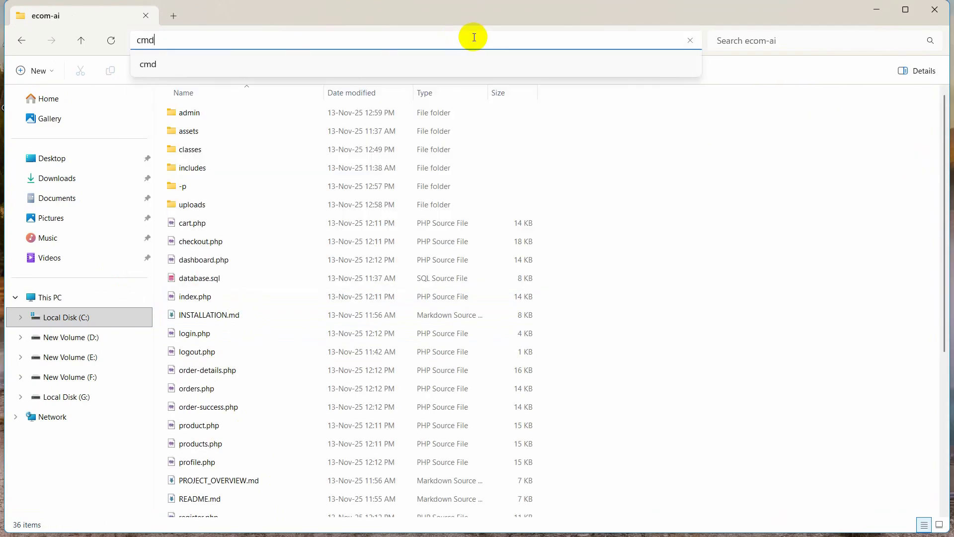
key("Return")
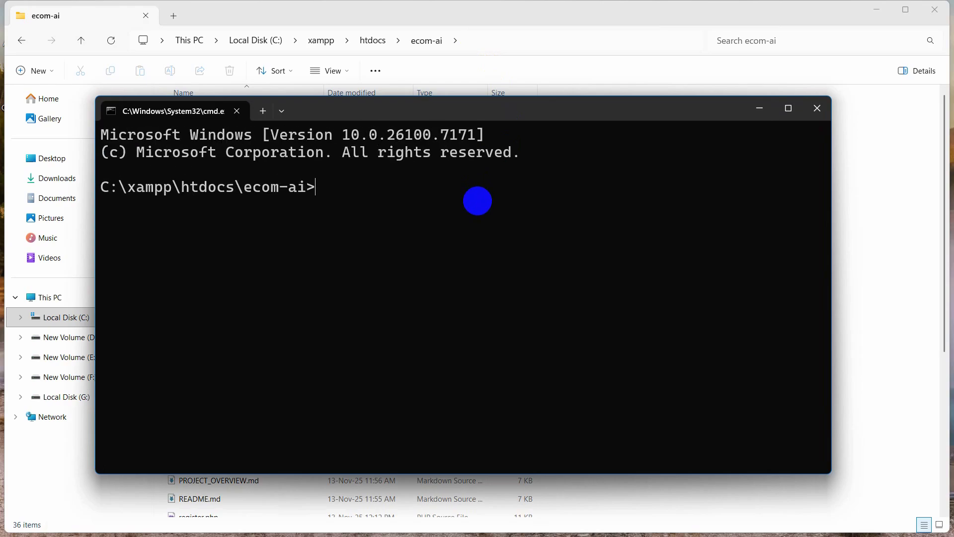
key("ctrl+plus")
key("ctrl+minus")
key("ctrl+minus")
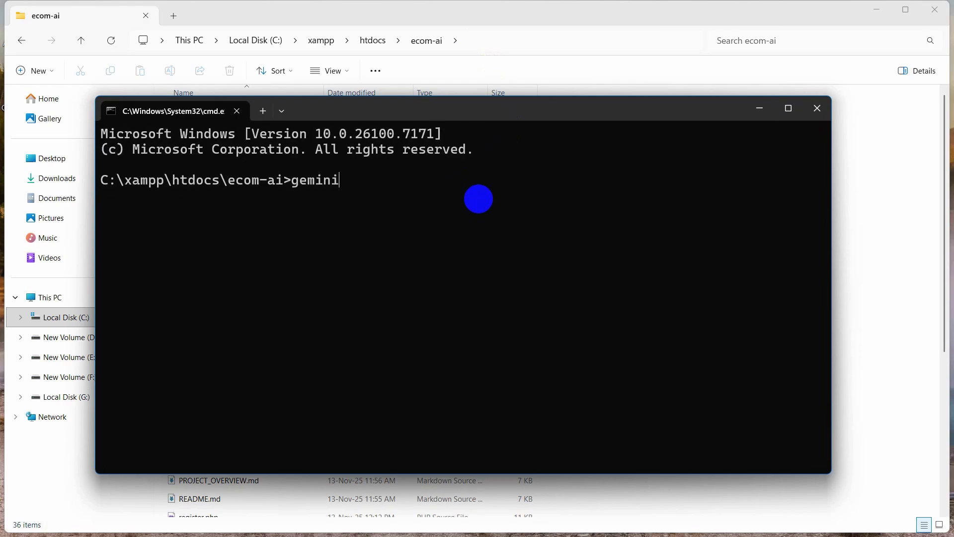
type("gemini")
key("ctrl+minus")
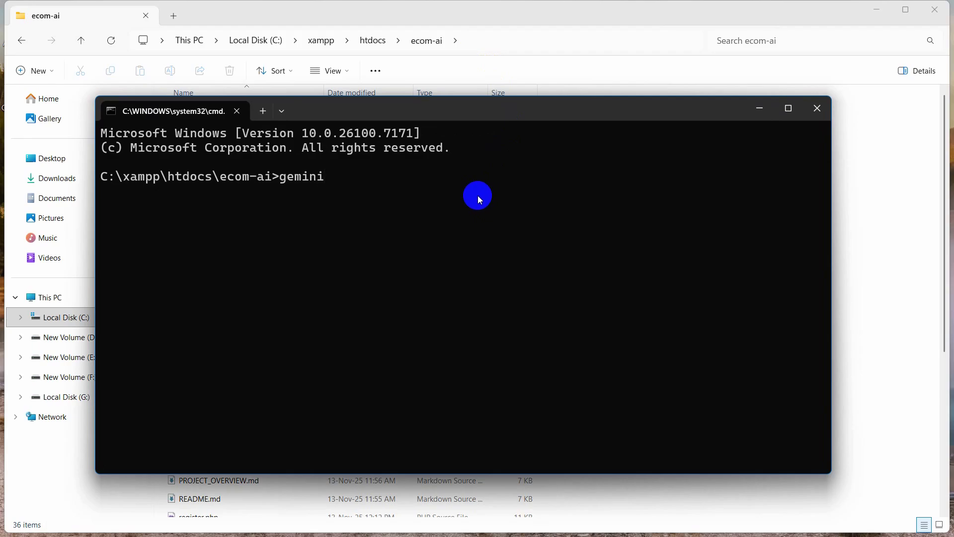
- Run gemini in ecom-ai, move its window up-right, and type / to list the 26 slash commands
key("Return")
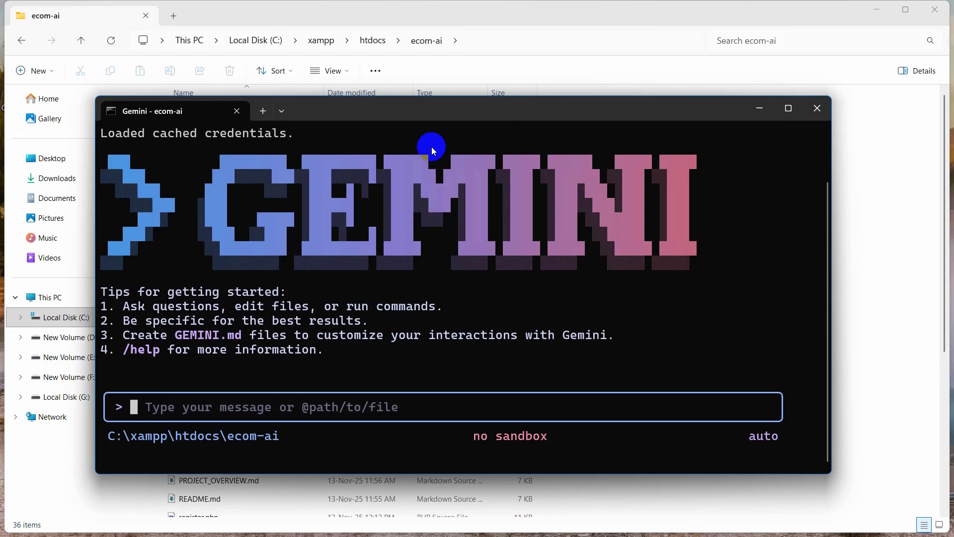
left_click_drag(445, 106, 496, 66)
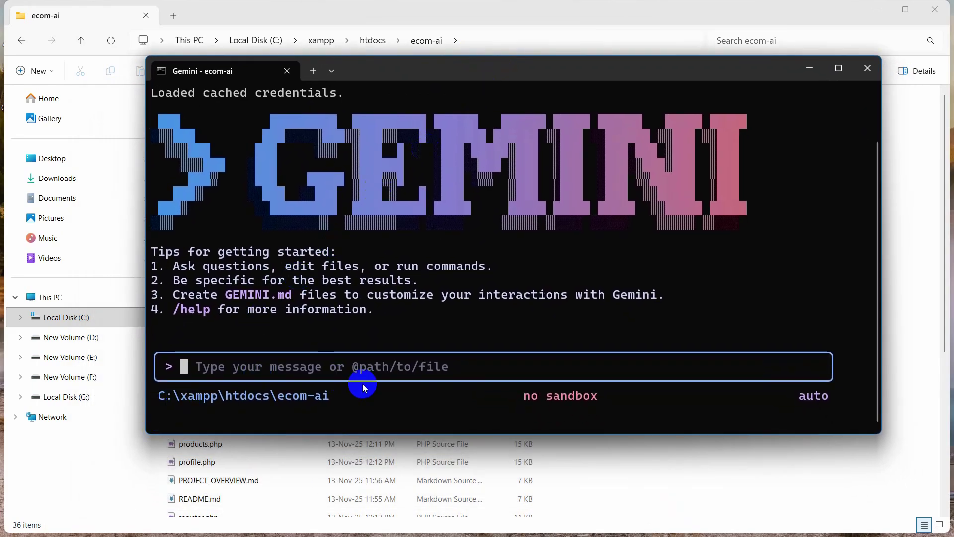
type("/")
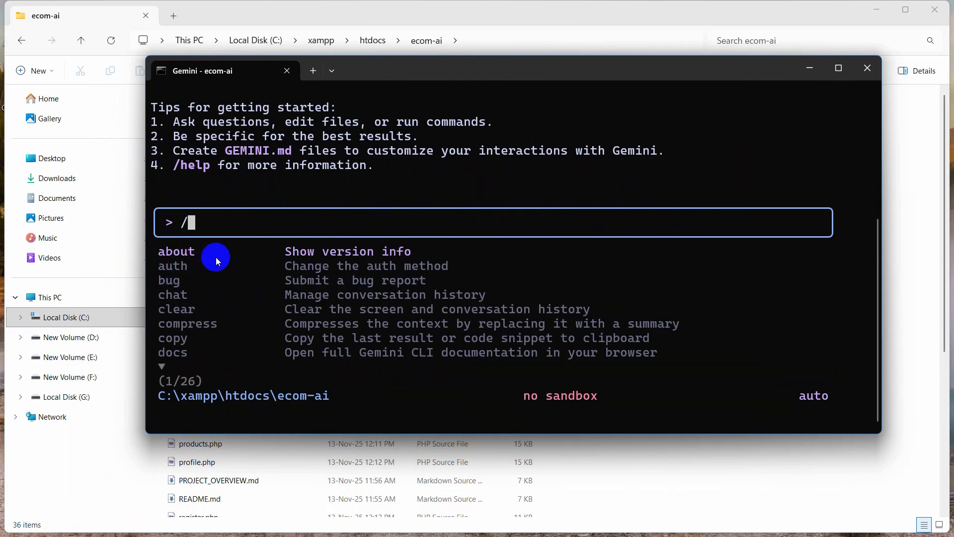
- Try /au completing to /auth, erase it back to /, then type /ini to filter to init
type("au")
key("Tab")
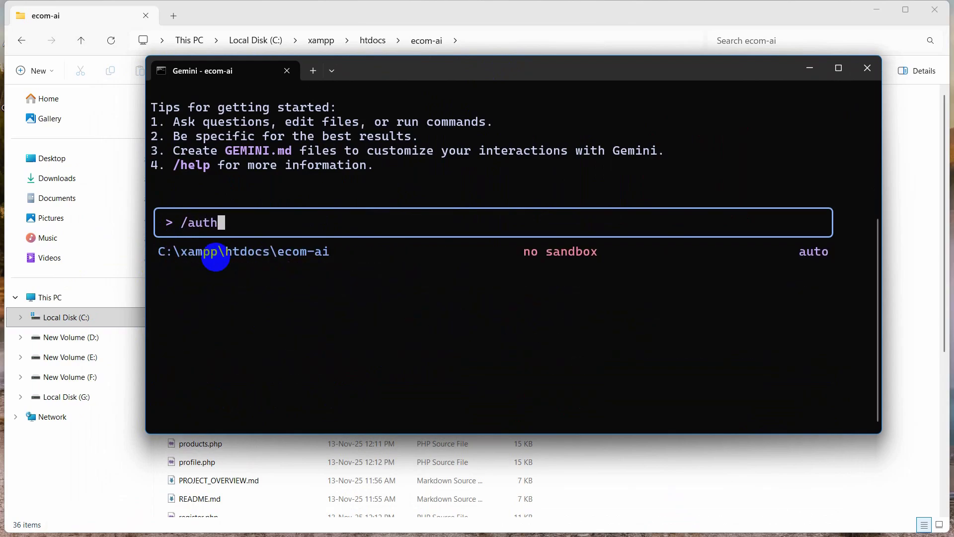
key("BackSpace")
key("BackSpace")
key("BackSpace")
key("BackSpace")
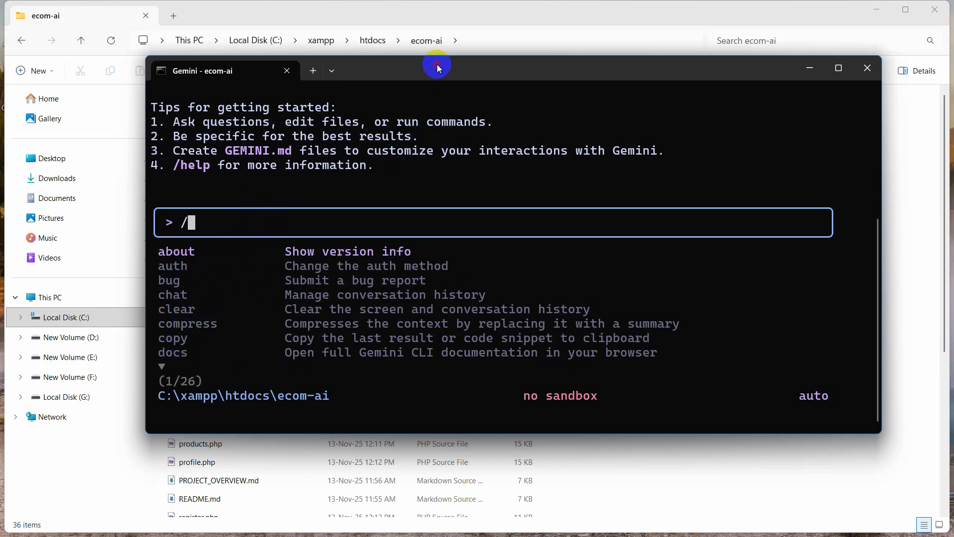
left_click_drag(437, 64, 503, 90)
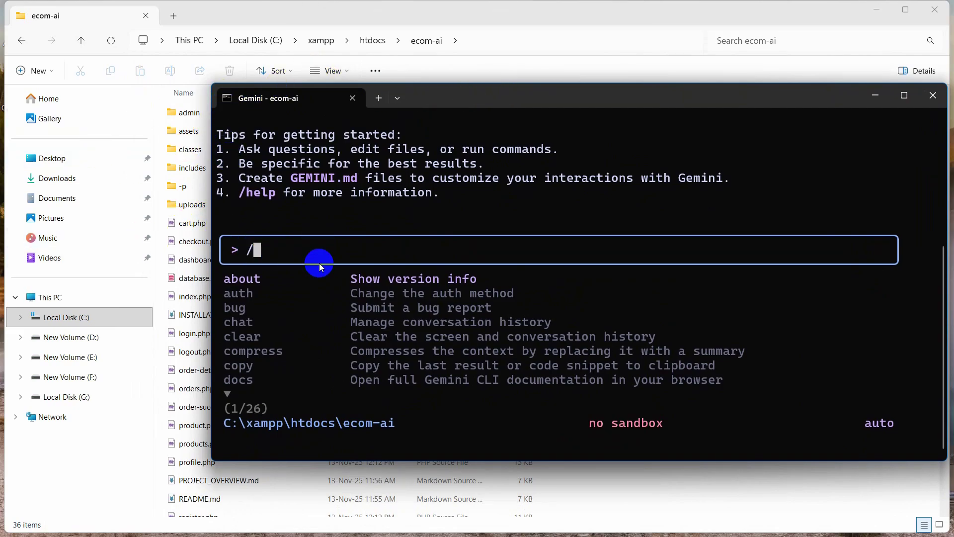
type("ini")
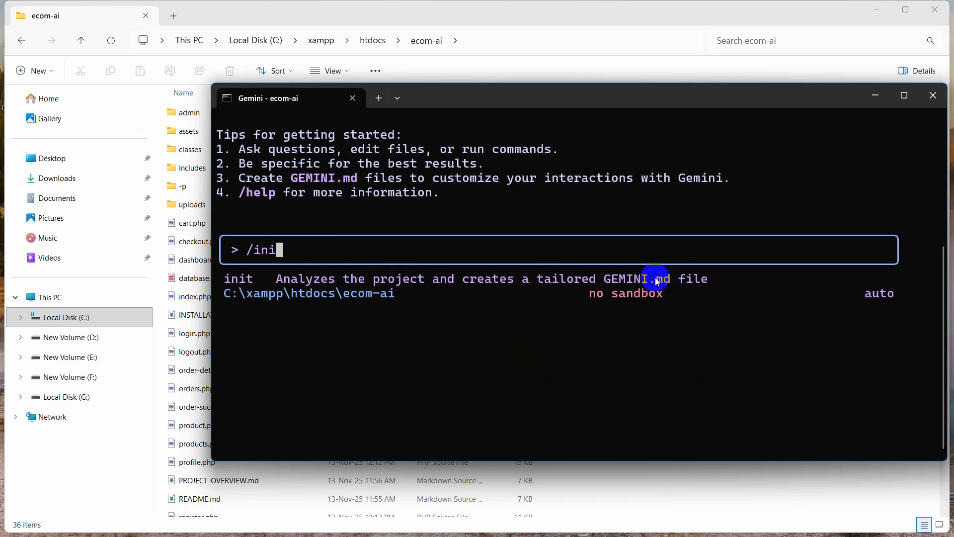
- Run /init and choose 'Yes, allow always' for Gemini's ls command
type("t")
key("Return")
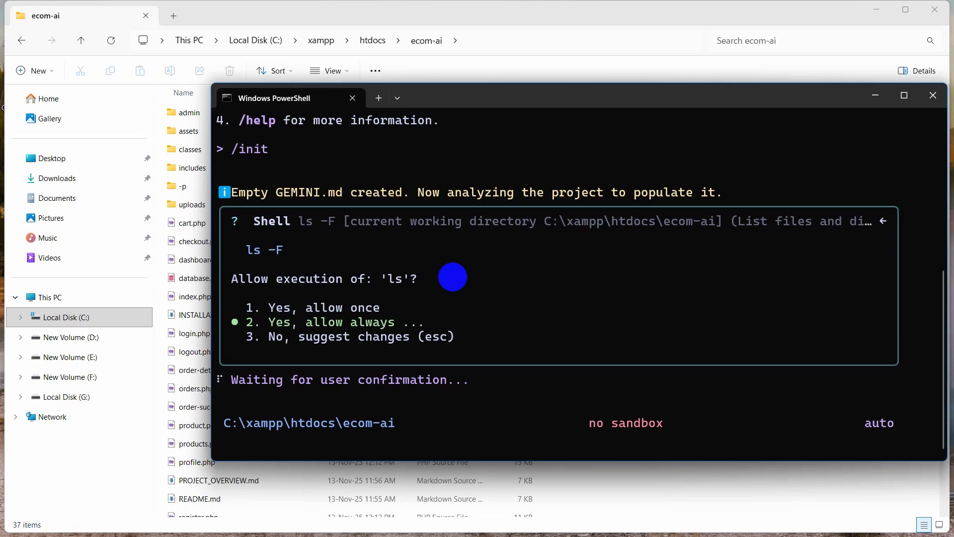
key("Return")
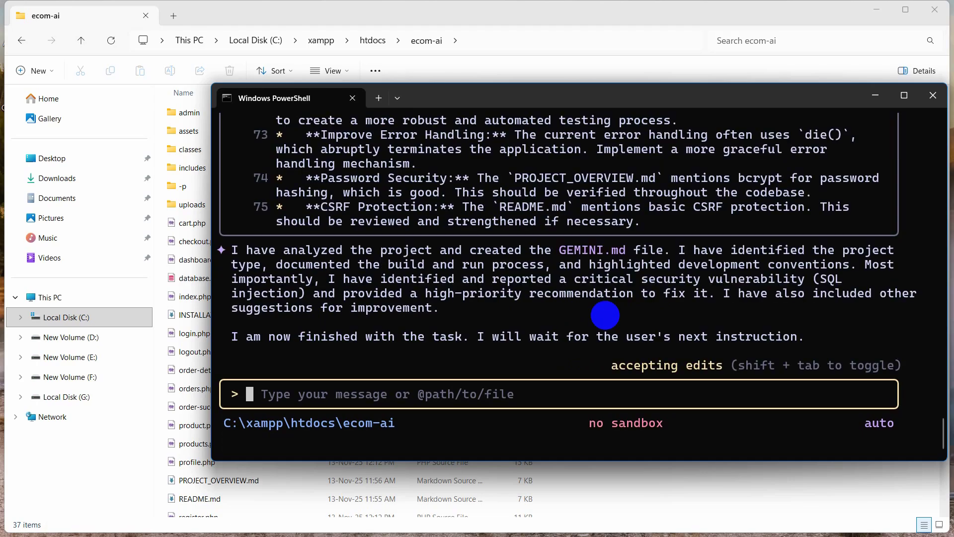
- Scroll through the generated GEMINI.md summary of stack, conventions, SQL injection risks and TODOs
scroll(641, 328, "up", 10)
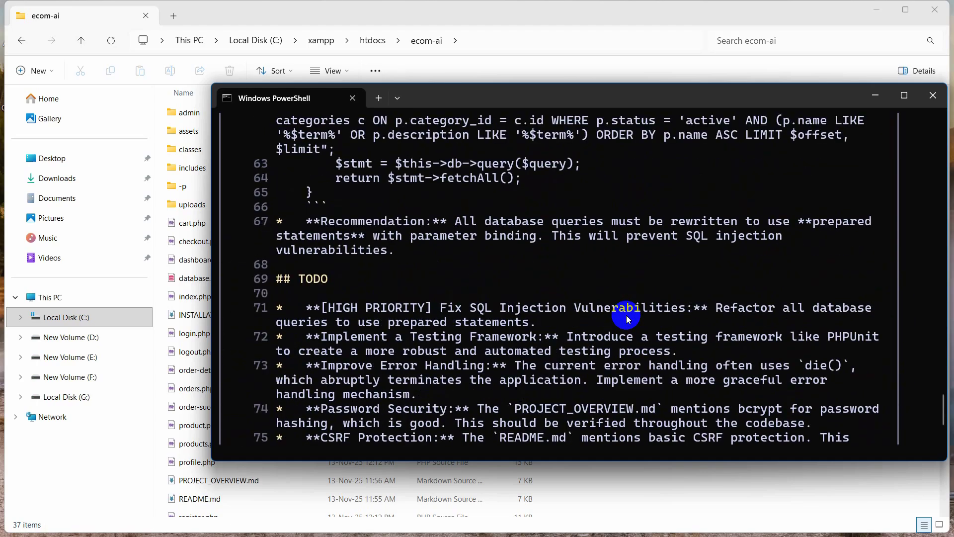
scroll(626, 315, "up", 3)
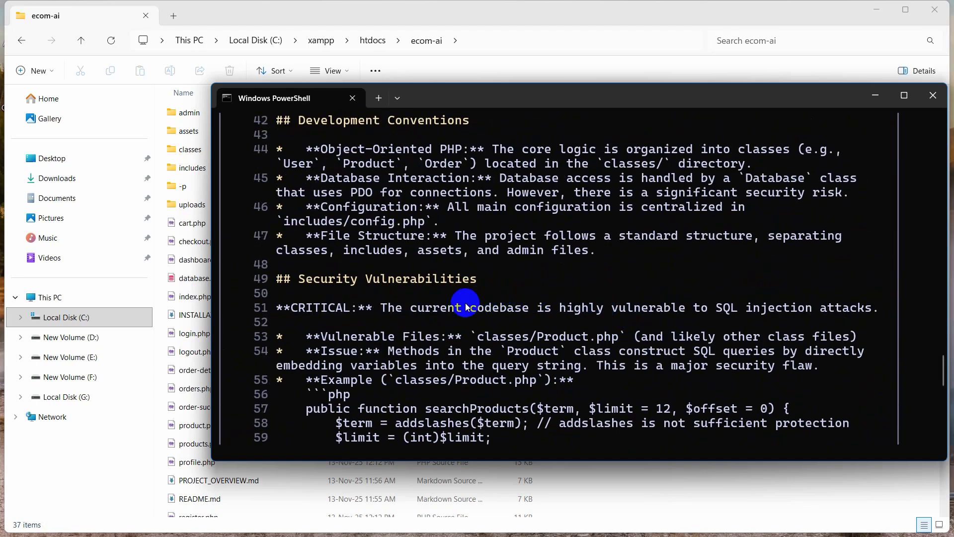
scroll(699, 313, "up", 15)
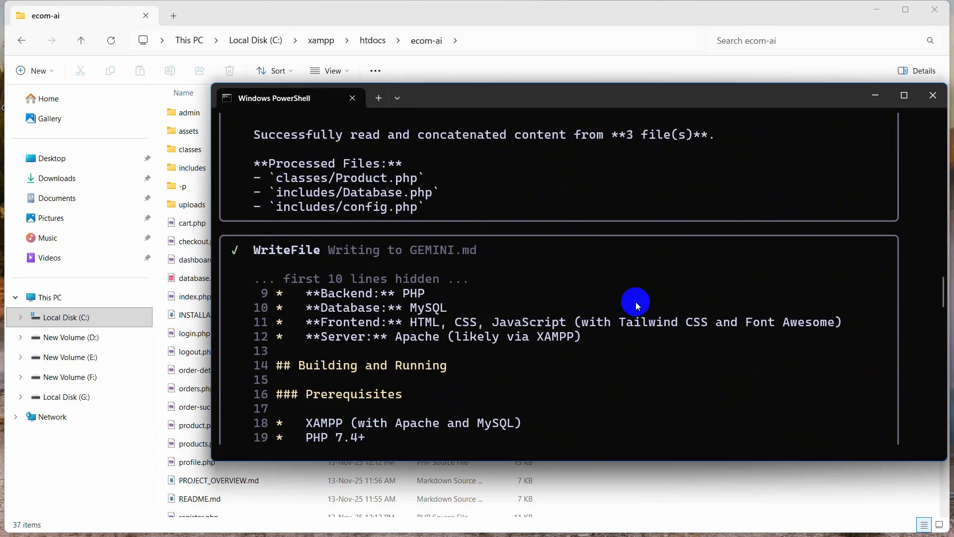
scroll(608, 304, "down", 10)
scroll(596, 279, "down", 12)
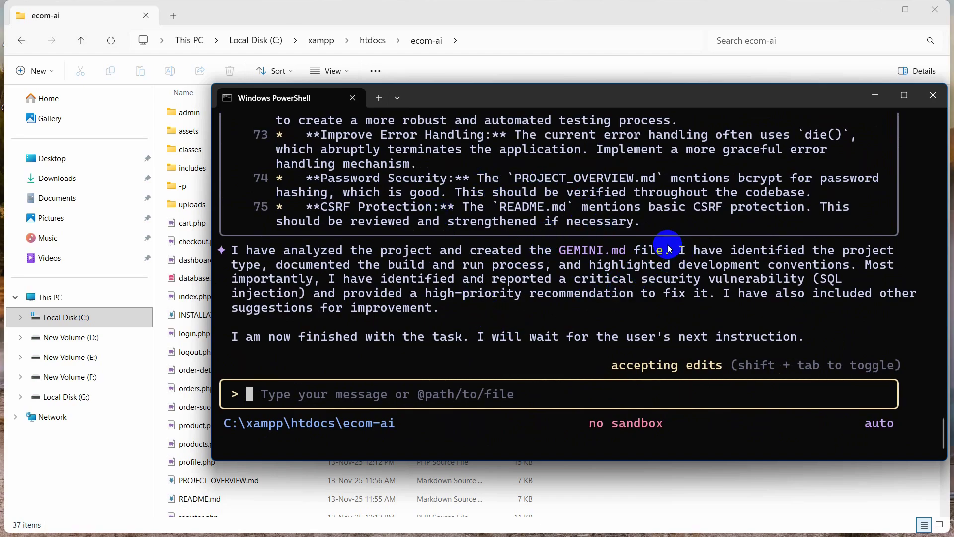
scroll(669, 248, "down", 5)
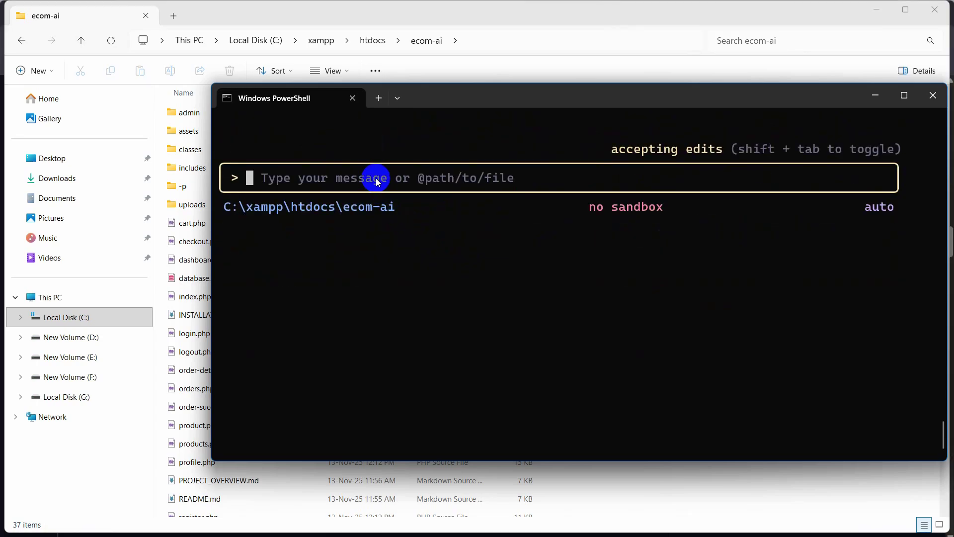
- Use /theme to switch from Default Dark to 5. Dracula Dark
type("/th")
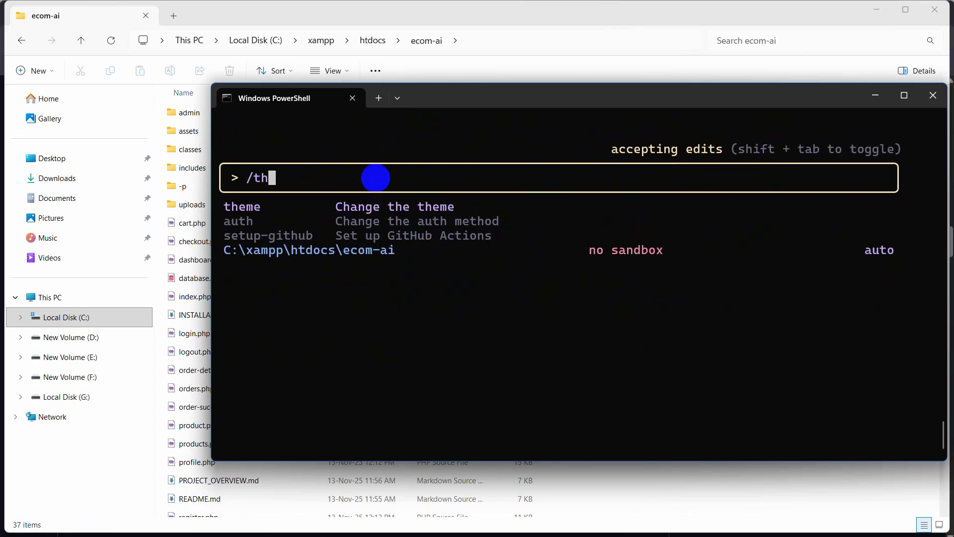
key("Down")
key("Down")
key("Down")
key("Tab")
key("Return")
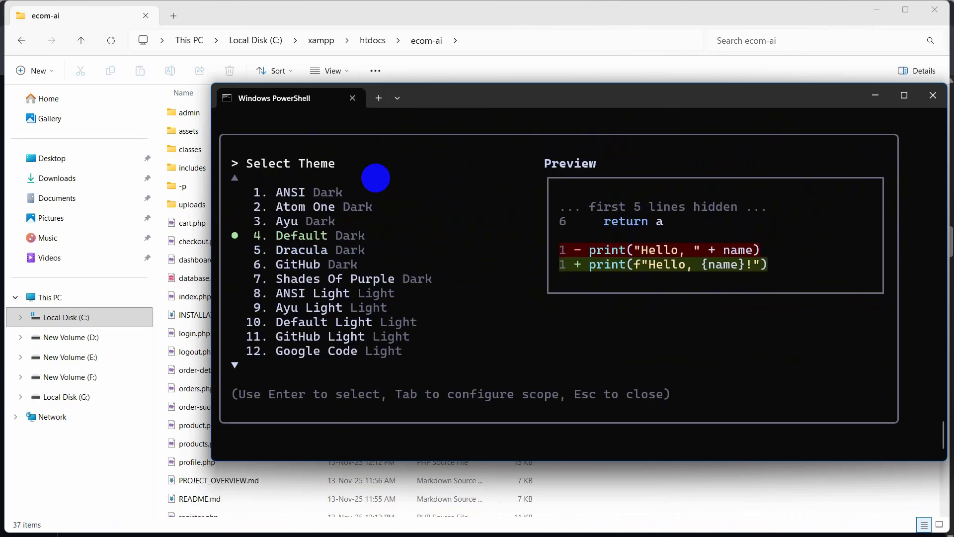
key("Down")
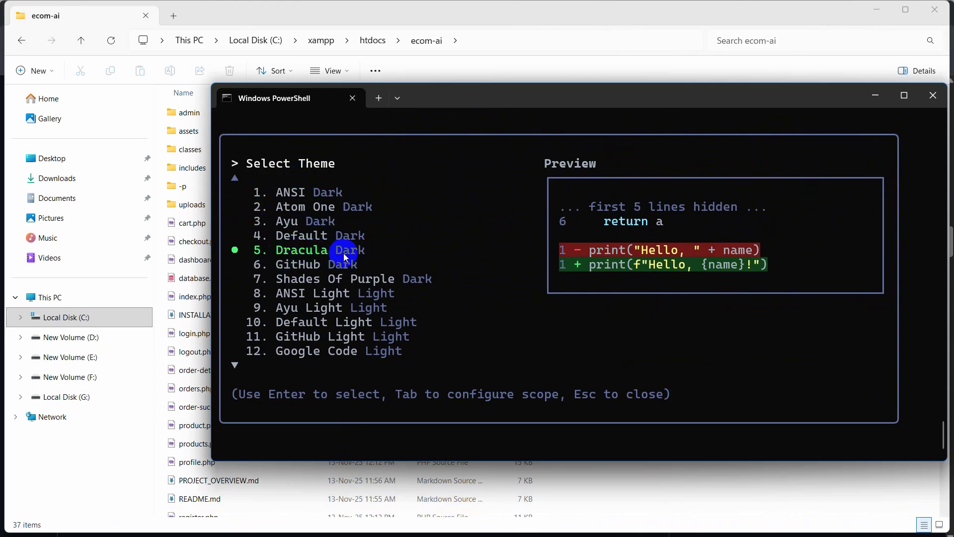
key("Return")
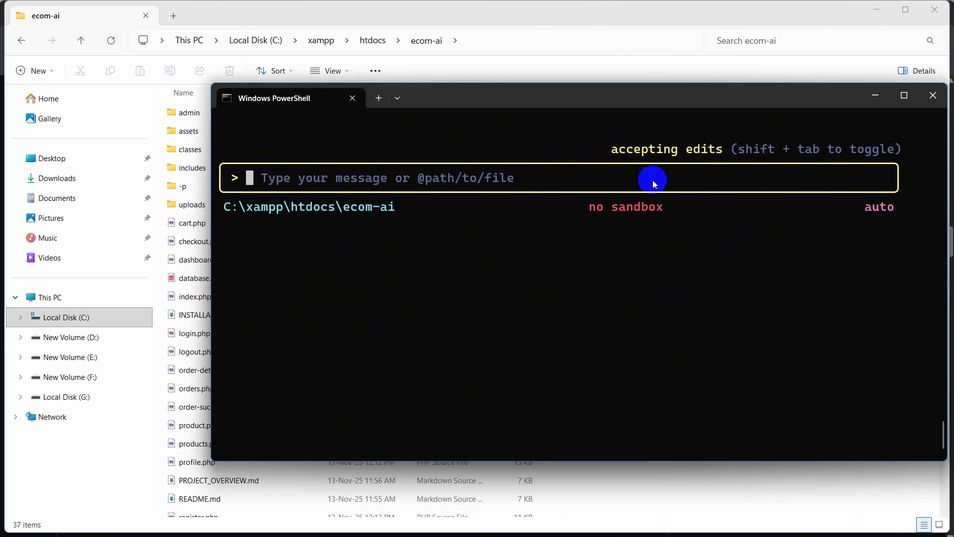
- Scroll the terminal output and reposition the PowerShell window by its title bar
scroll(658, 202, "up", 5)
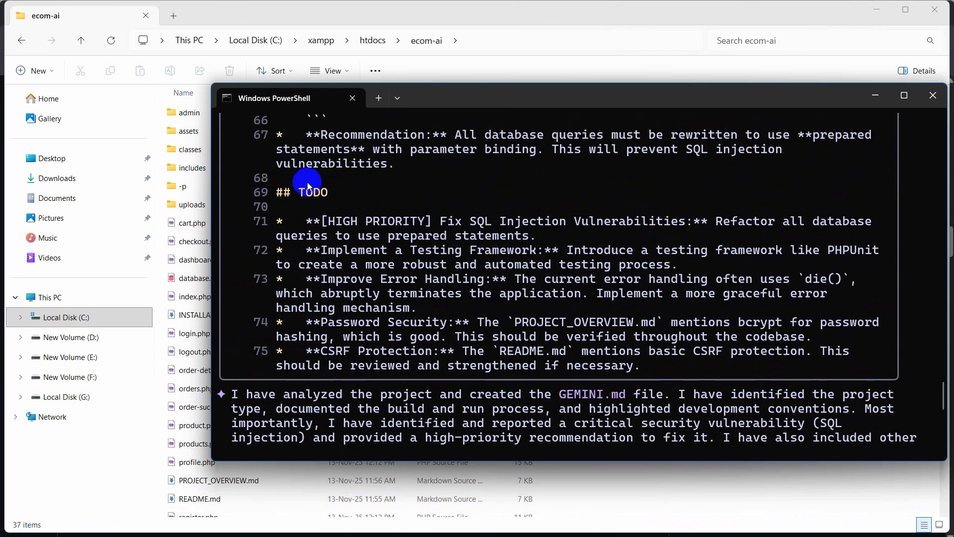
scroll(560, 236, "down", 5)
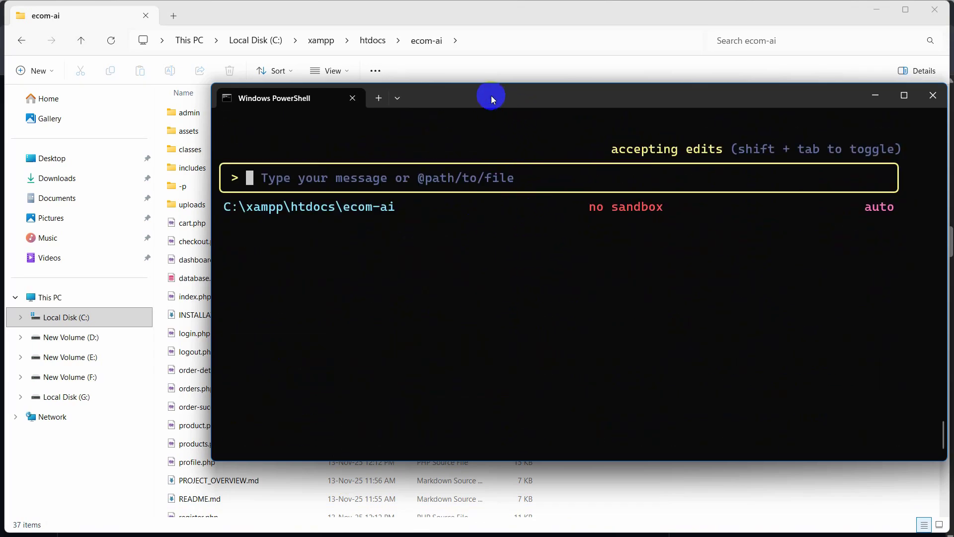
left_click_drag(491, 96, 550, 164)
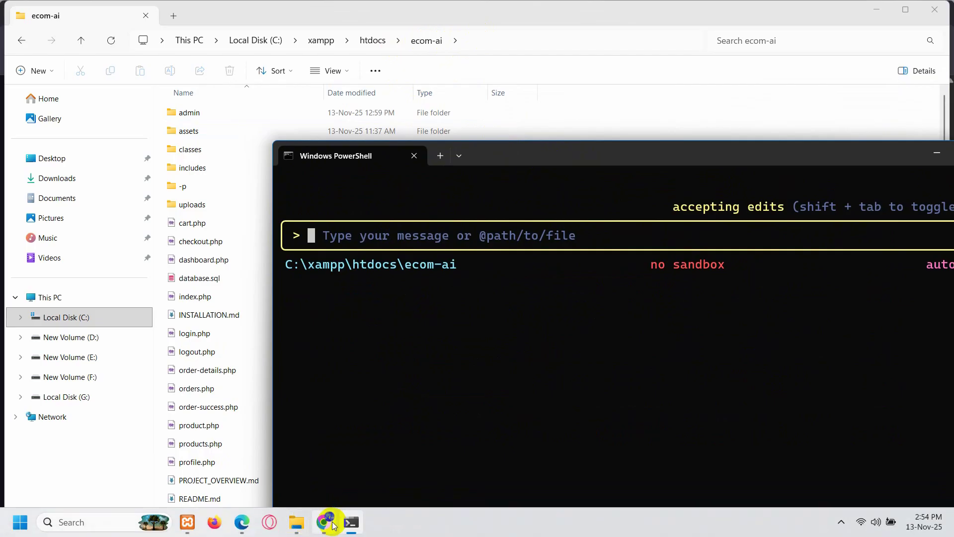
- Load localhost/ecom-ai/ in a new Chrome tab, then place the Gemini terminal over it
left_click(324, 520)
left_click(190, 15)
type("localhost/ecom-ai/")
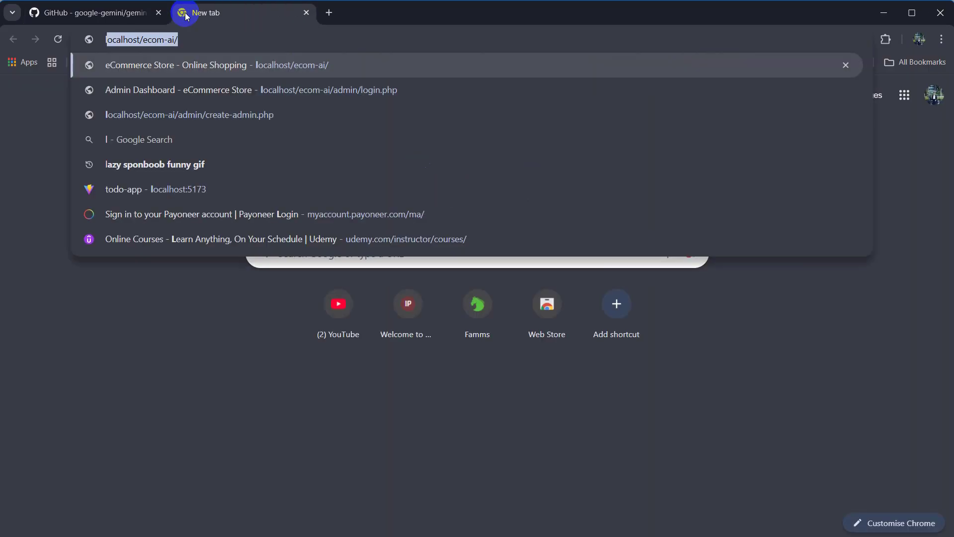
key("Return")
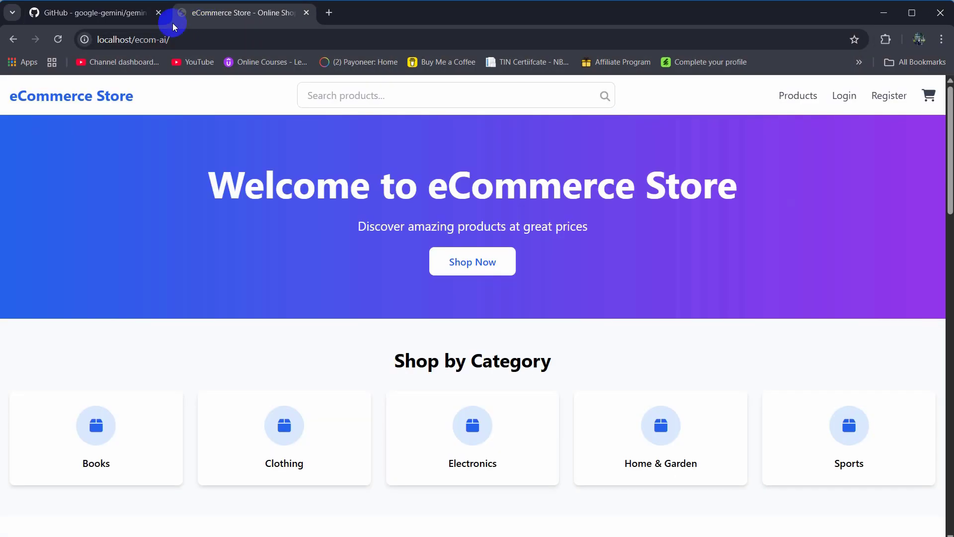
scroll(585, 228, "down", 2)
scroll(609, 306, "down", 2)
scroll(591, 293, "up", 4)
left_click(350, 521)
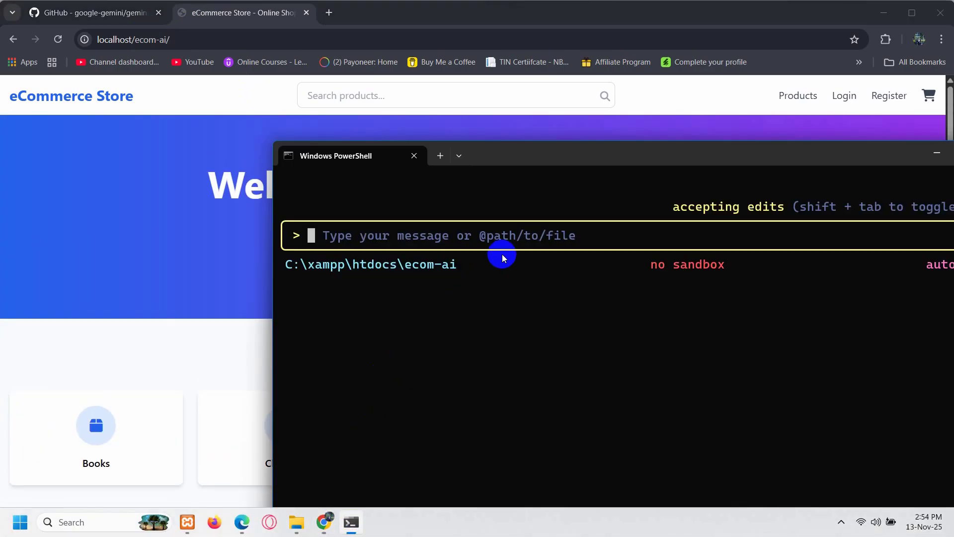
left_click_drag(557, 157, 443, 124)
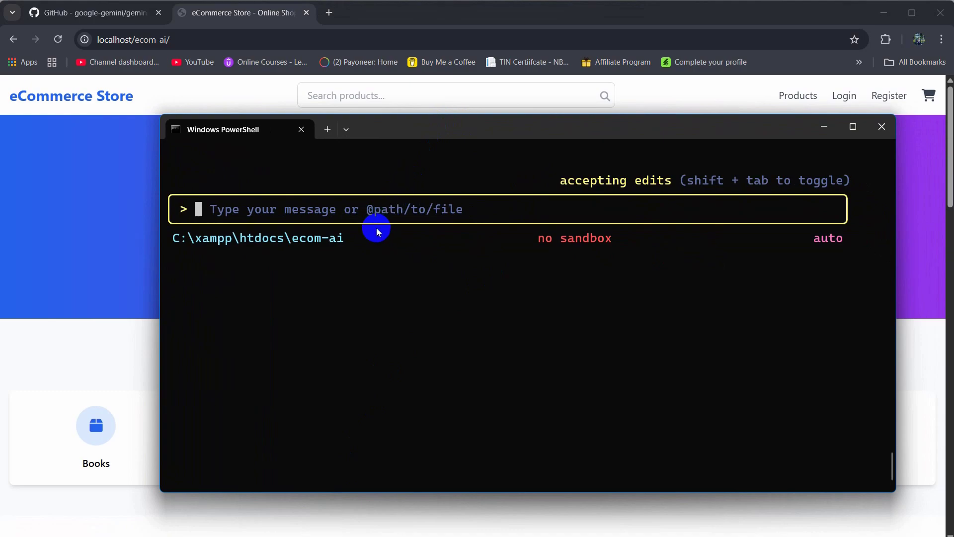
- Ask Gemini 'can you change the design of home pag' and view the redesigned store page
type("can you c")
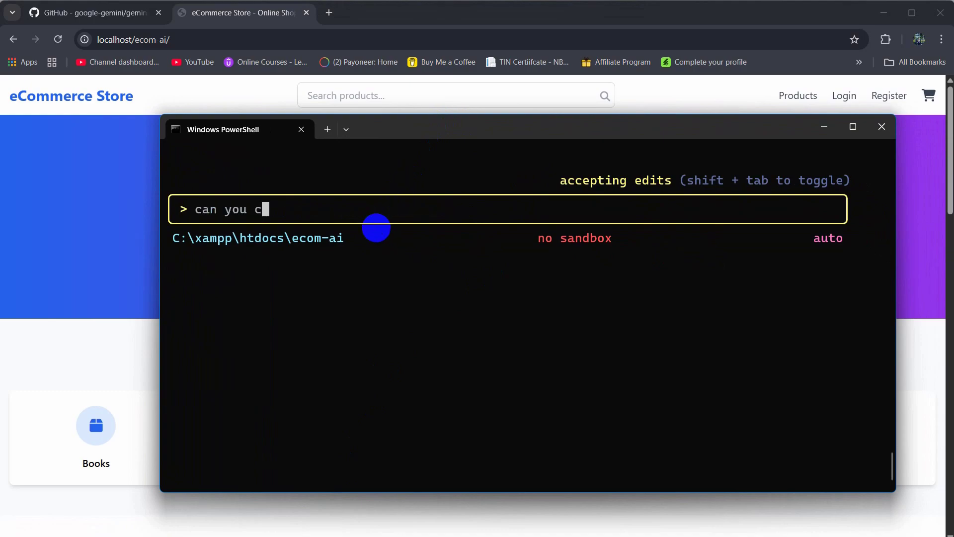
type("hange the ")
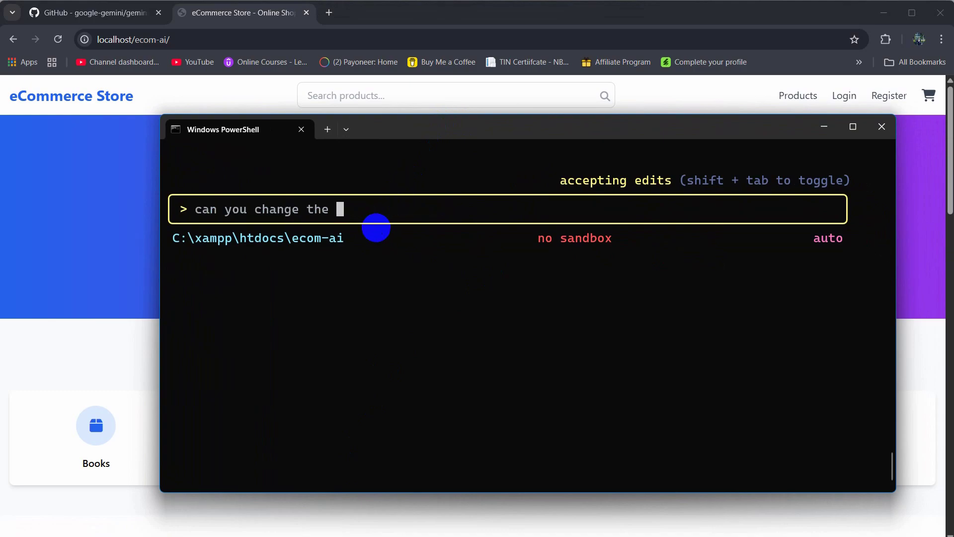
type("design of home ")
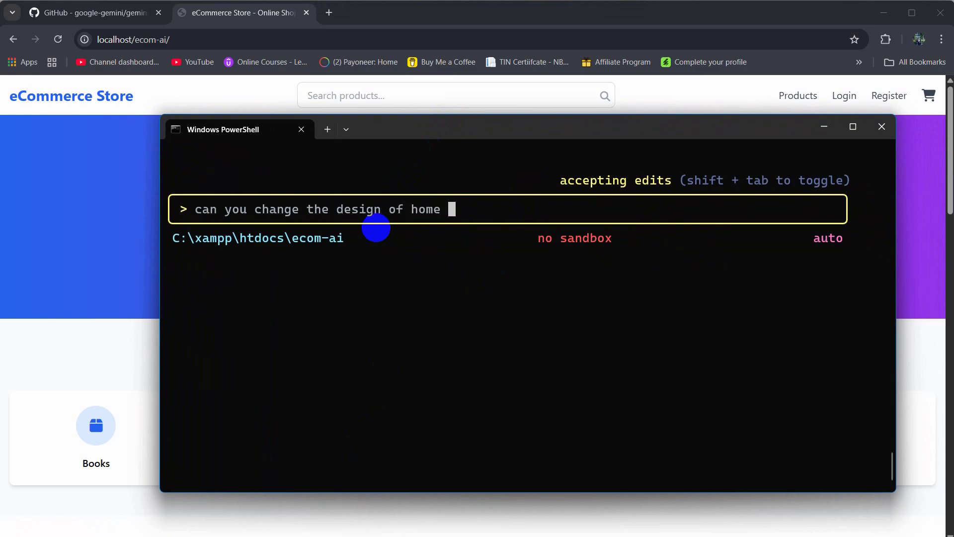
type("page")
key("Return")
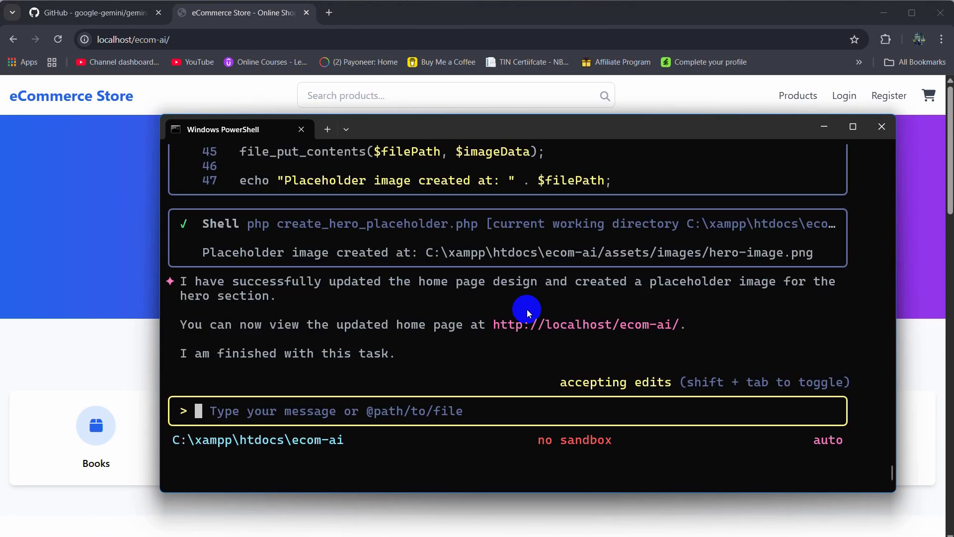
left_click(148, 159)
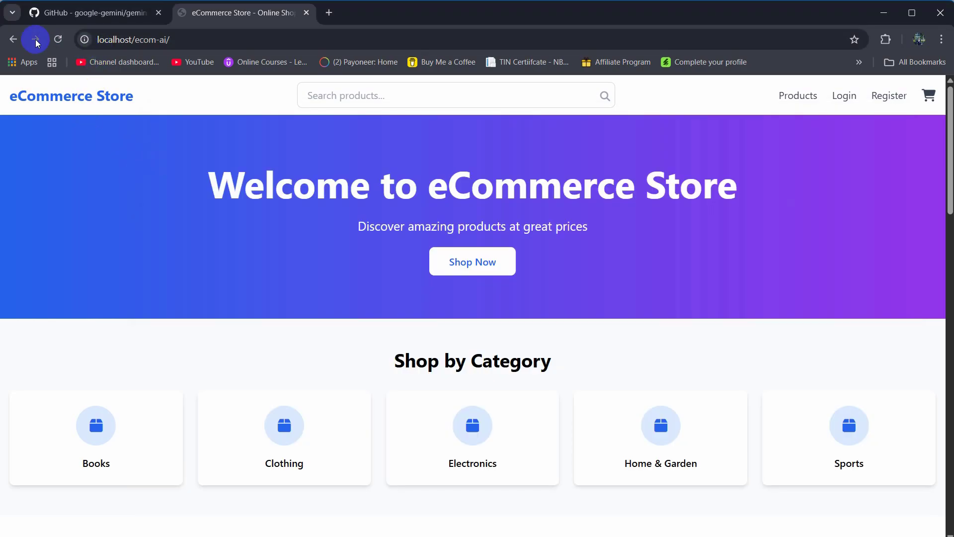
- Reload and scroll through the new 'Find Your Style' home page, then return to the terminal
left_click(52, 41)
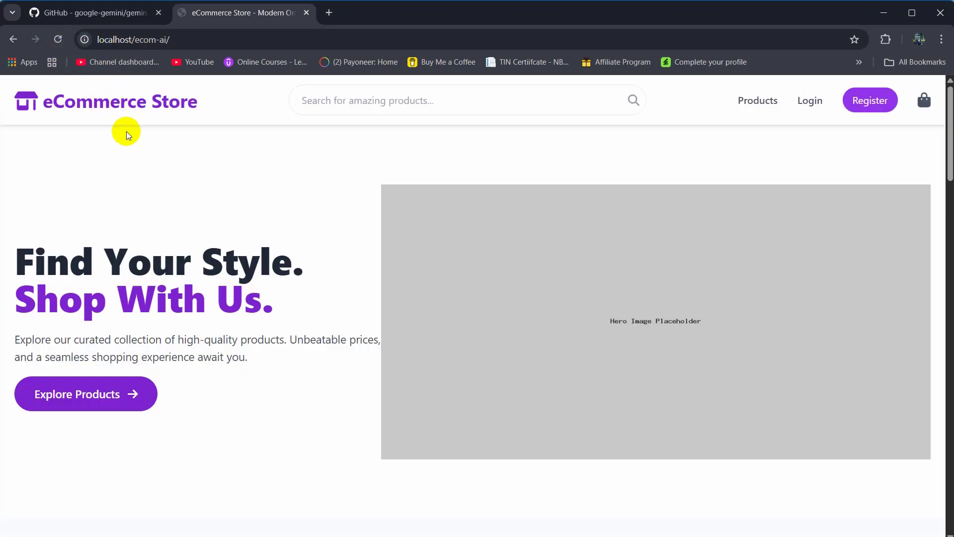
scroll(546, 311, "down", 8)
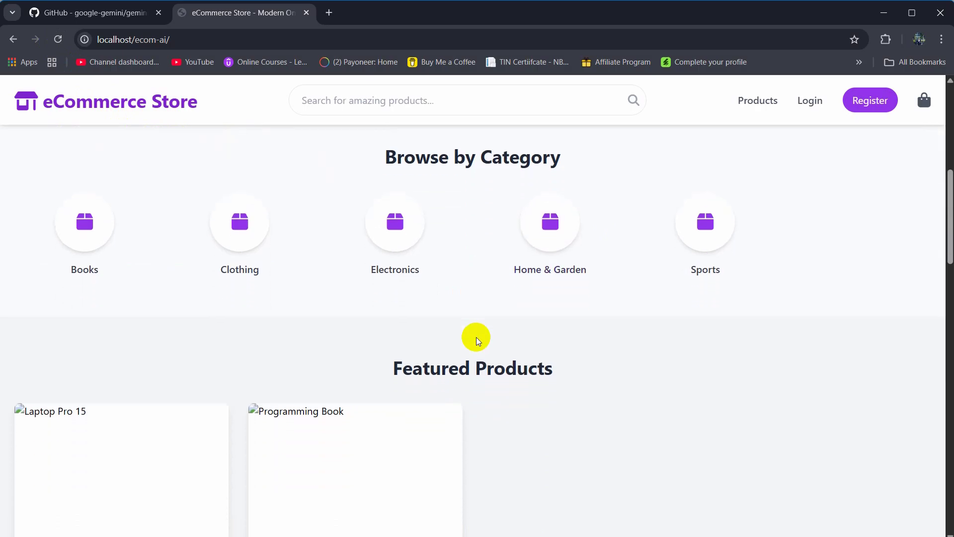
scroll(721, 239, "down", 15)
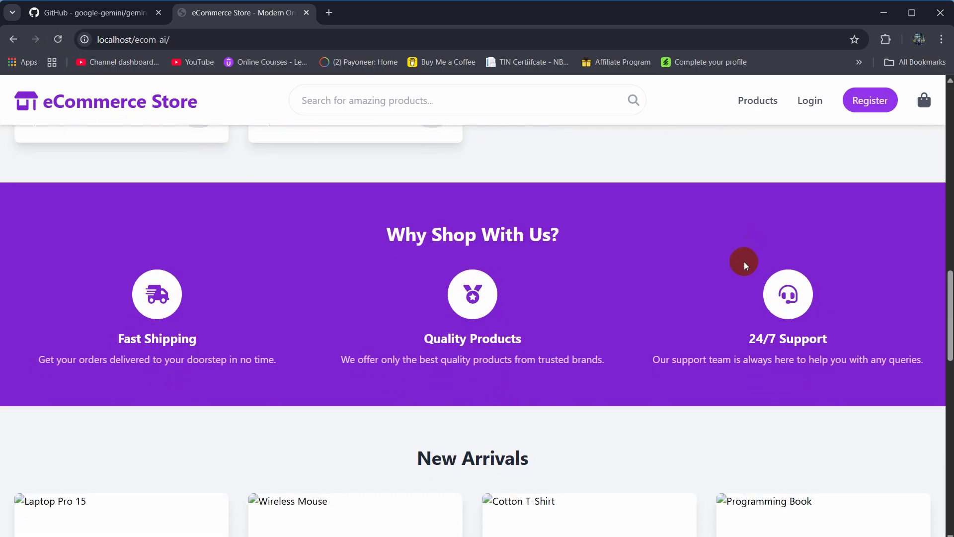
scroll(722, 290, "down", 10)
scroll(721, 286, "up", 16)
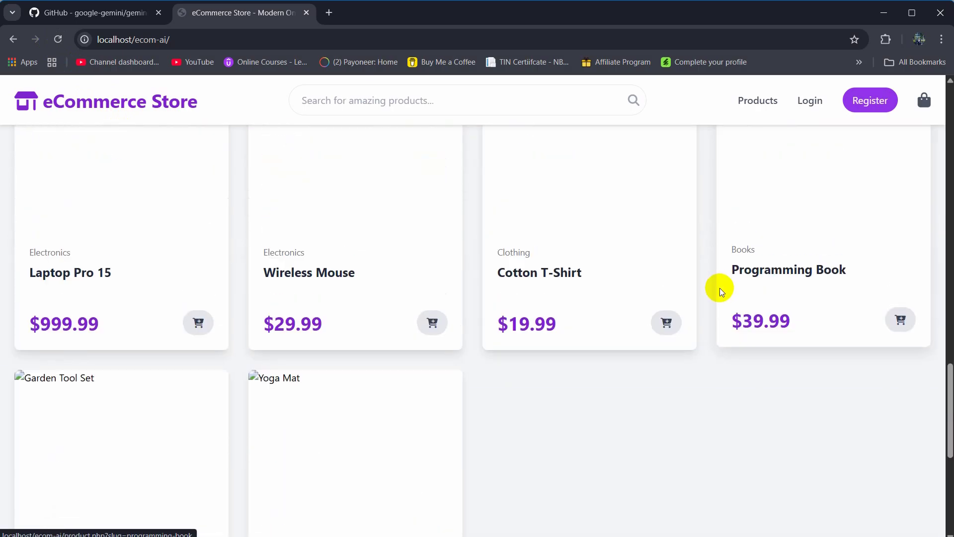
scroll(720, 288, "up", 12)
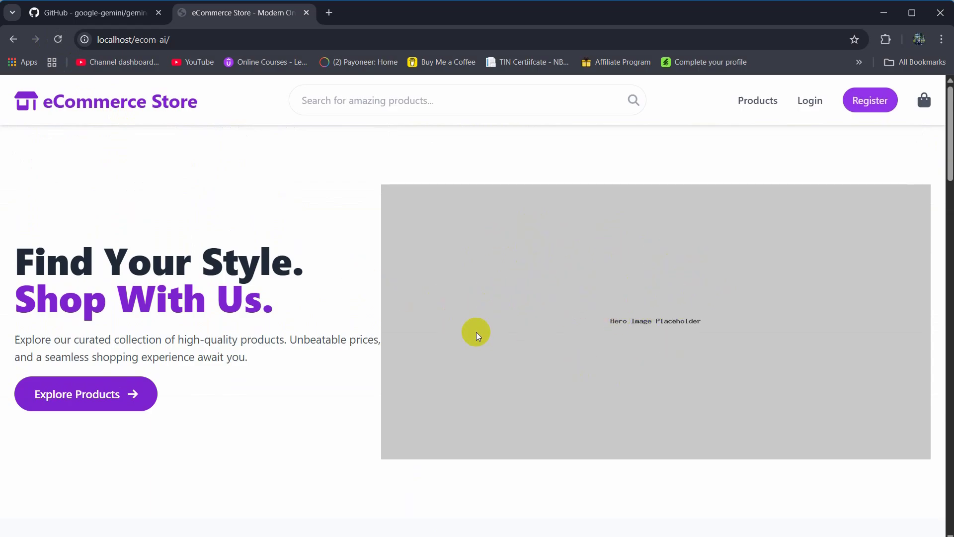
left_click(352, 521)
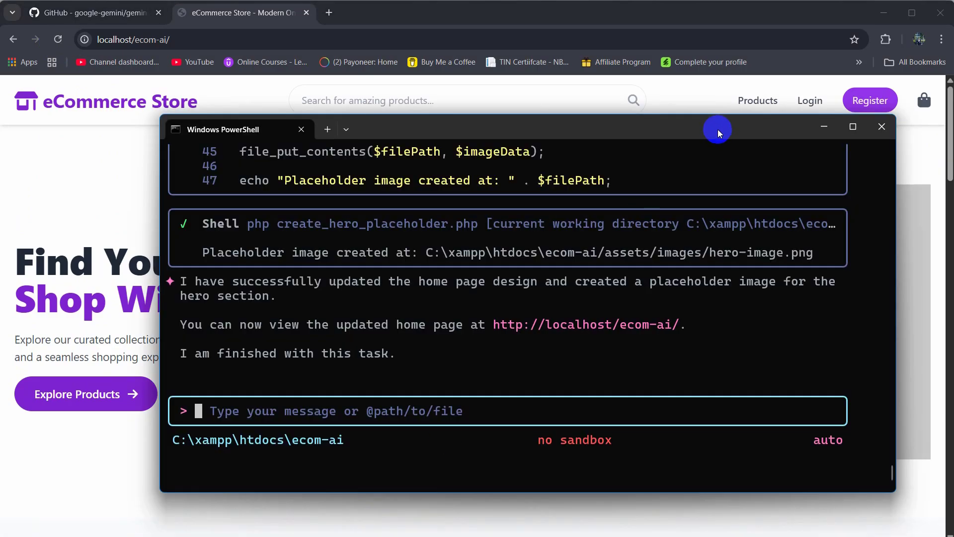
- Ask Gemini 'in the hero section add a proper image from google' and copy its reply
left_click_drag(715, 133, 691, 124)
type("in the ")
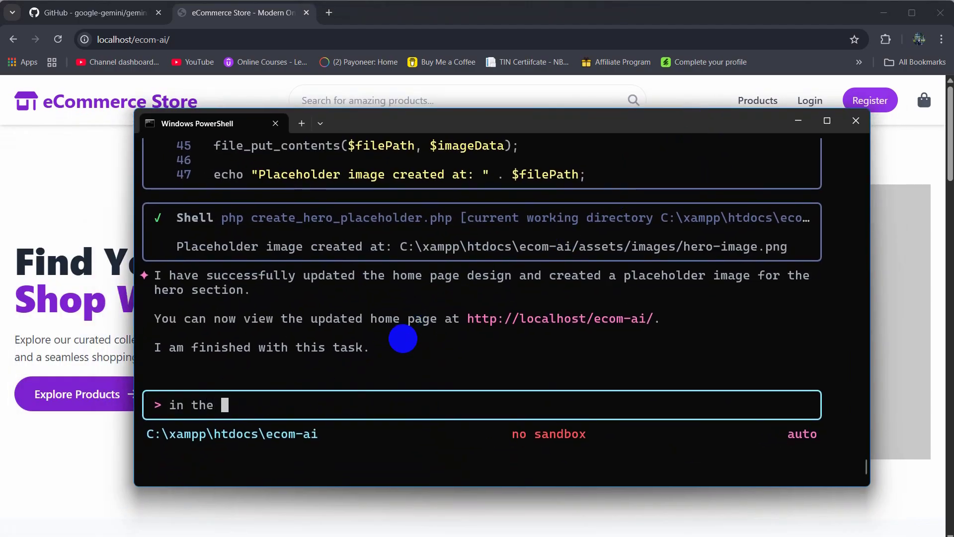
type("hero section add a")
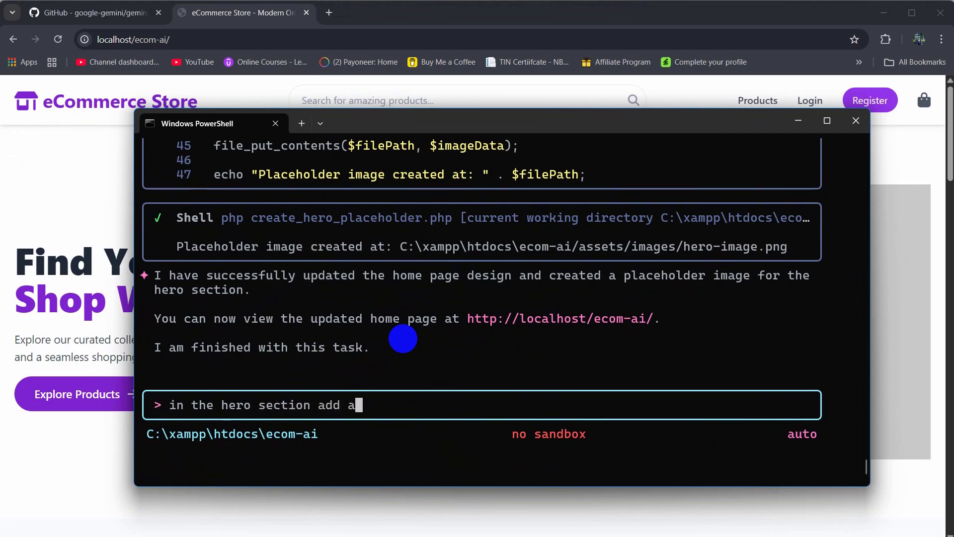
type(" proper")
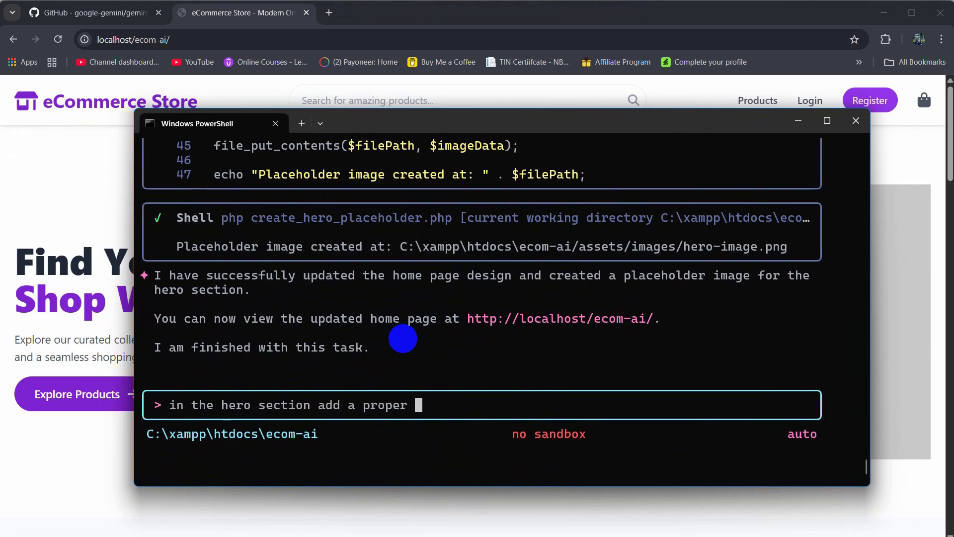
type(" image from g")
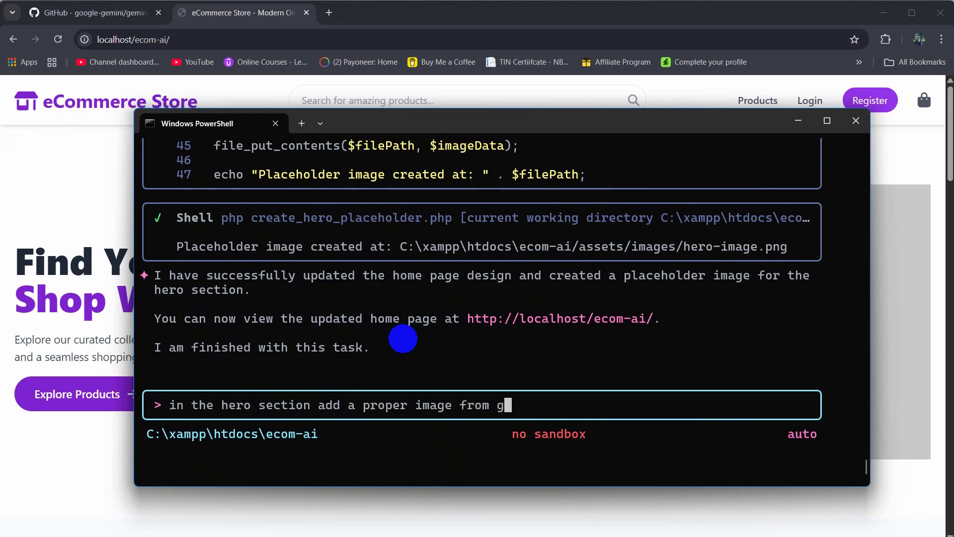
type("oogle")
key("Return")
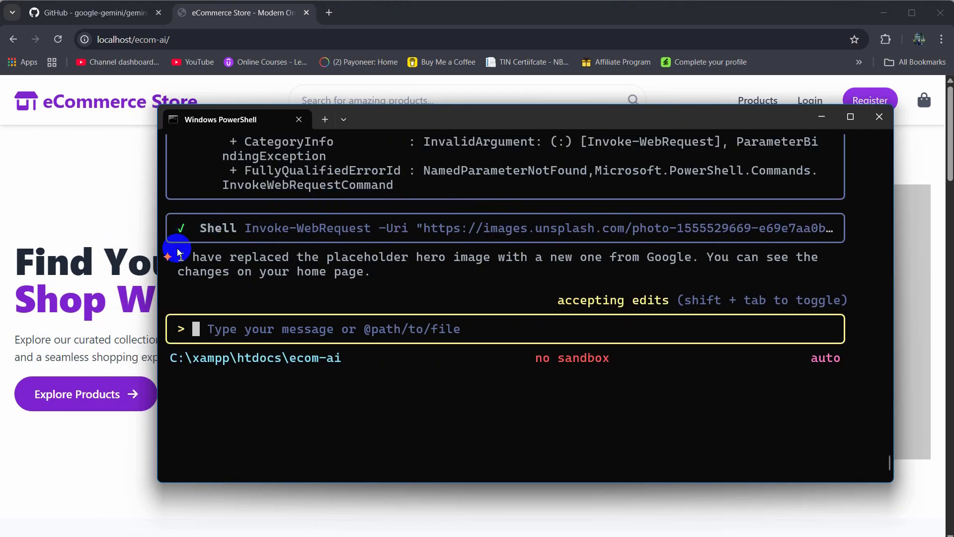
left_click_drag(171, 256, 388, 275)
key("ctrl+c")
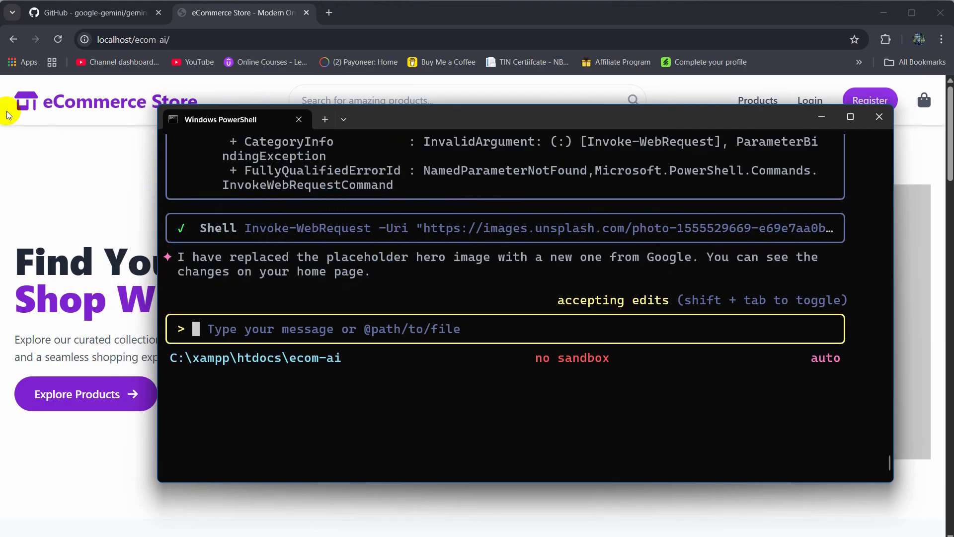
left_click(50, 155)
- Reload and scroll through the clothing-rack hero, Featured Products, 'Why Shop With Us?' and New Arrivals
left_click(58, 40)
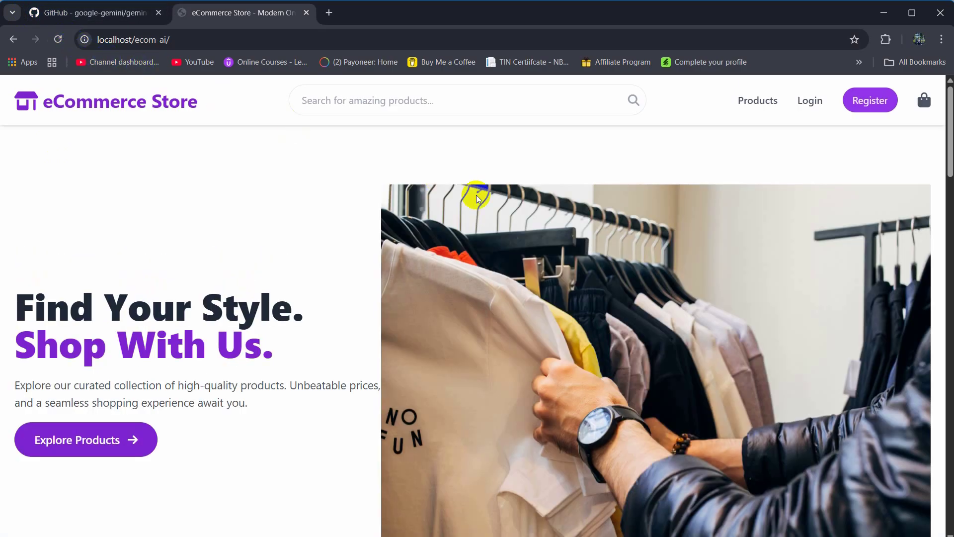
scroll(806, 245, "down", 3)
scroll(317, 192, "up", 1)
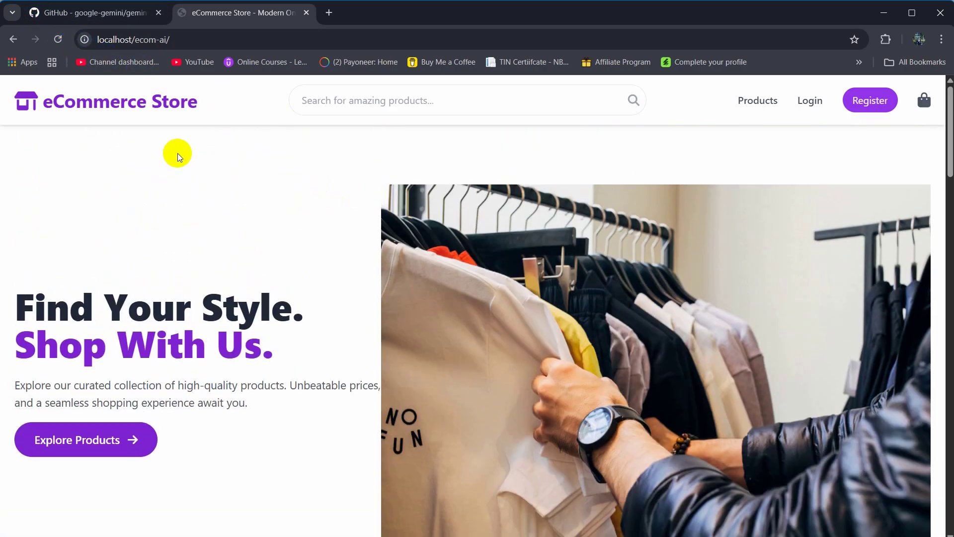
scroll(599, 258, "down", 4)
scroll(599, 256, "down", 8)
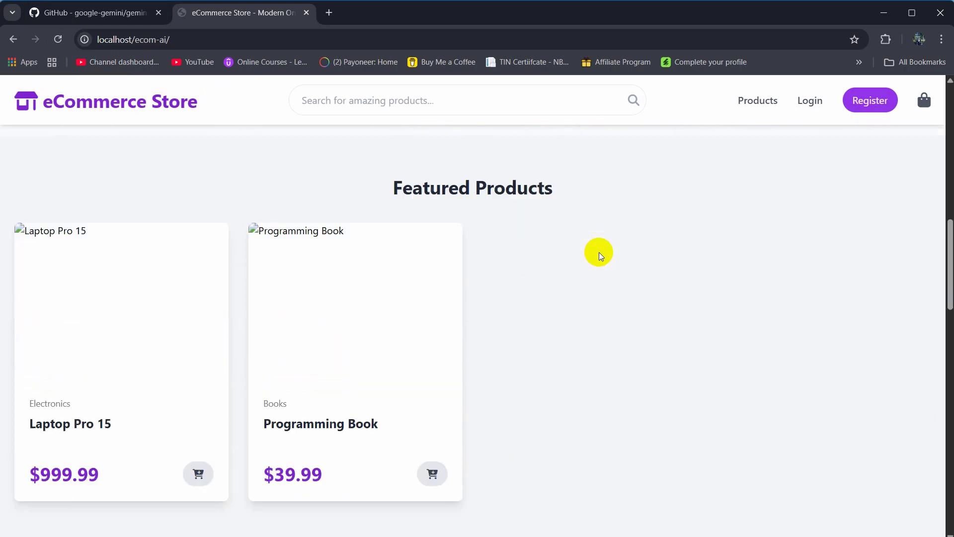
scroll(601, 251, "up", 2)
scroll(591, 256, "up", 2)
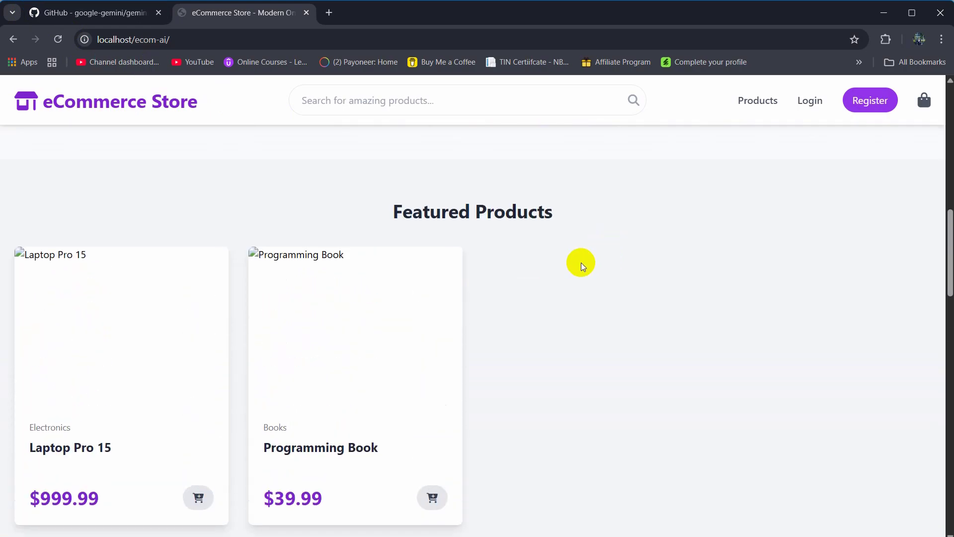
scroll(168, 280, "down", 20)
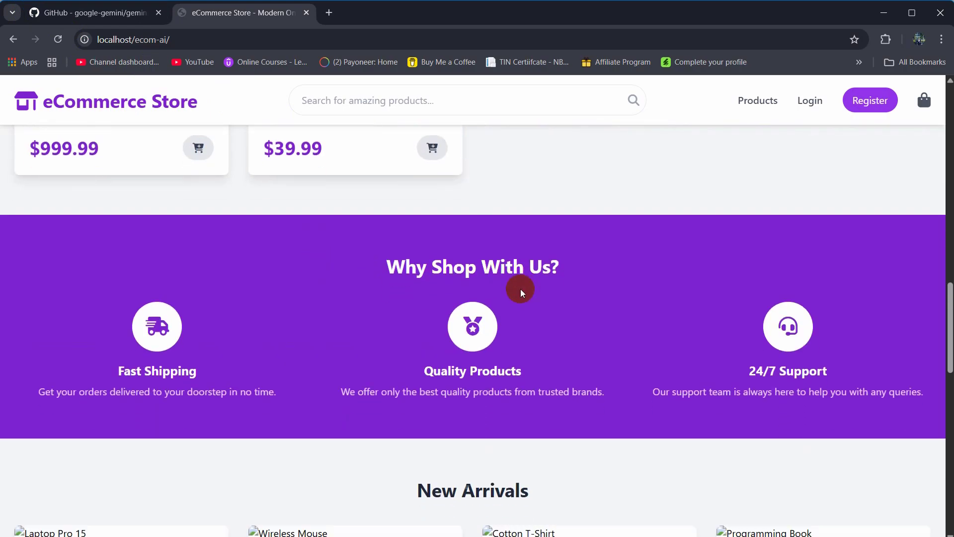